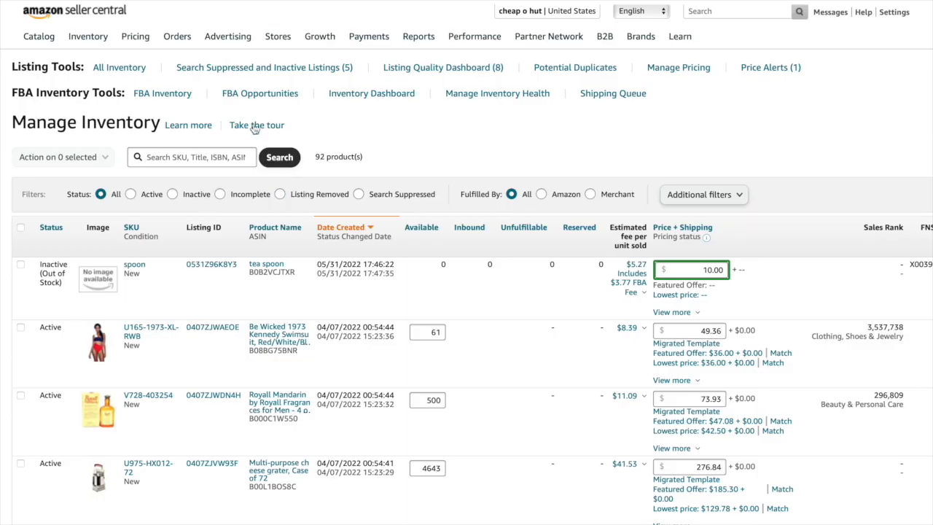
Open the advertising Campaign Manager to start a new campaign
mouse_move(233, 38)
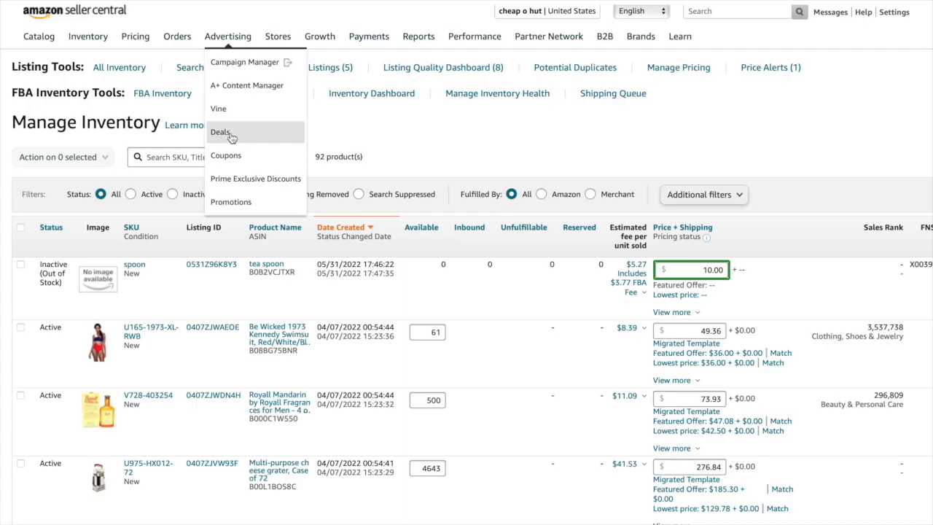
left_click(246, 62)
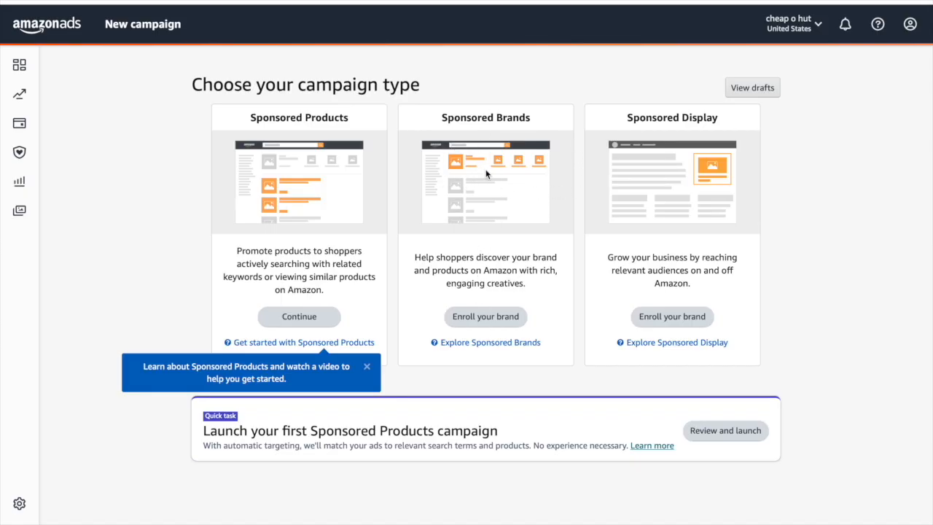
Open the Amazon storefront in a new browser tab and search for "colgate"
key("super+t")
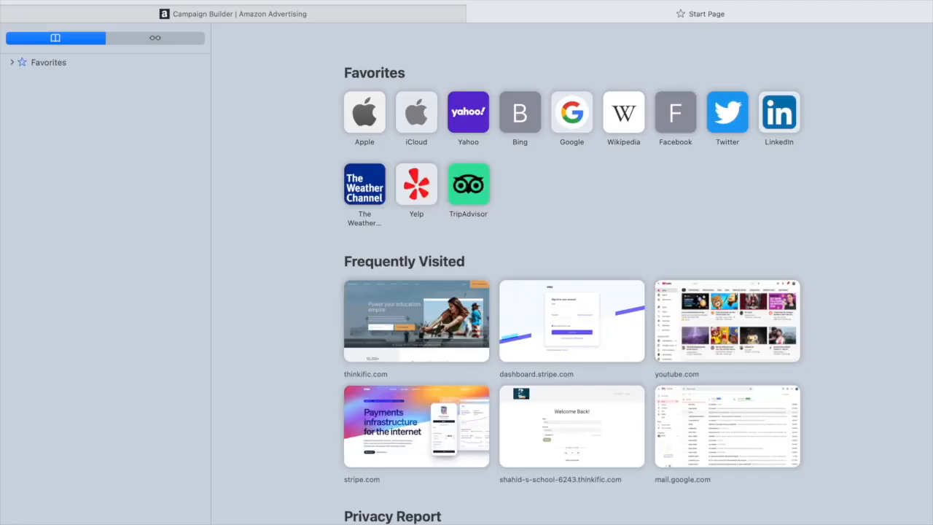
type("amaz")
key("Return")
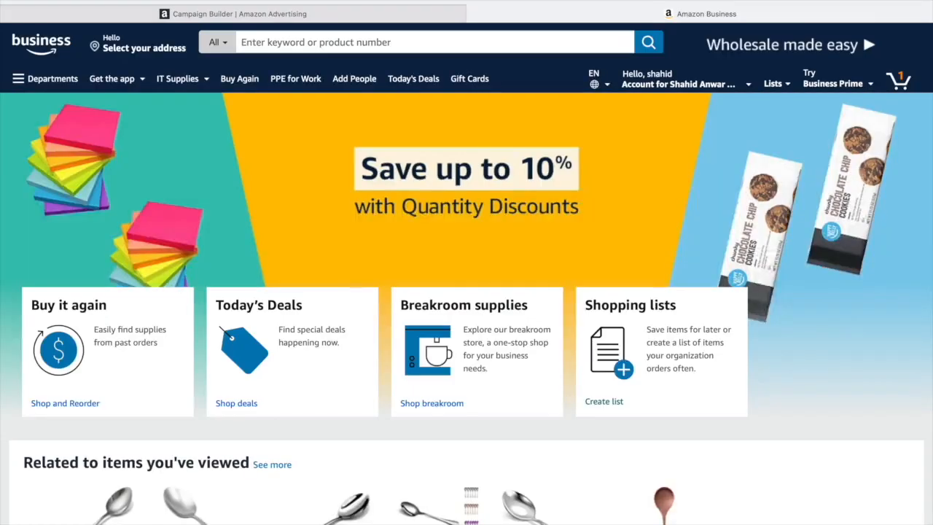
scroll(702, 246, "down", 4)
scroll(413, 161, "up", 4)
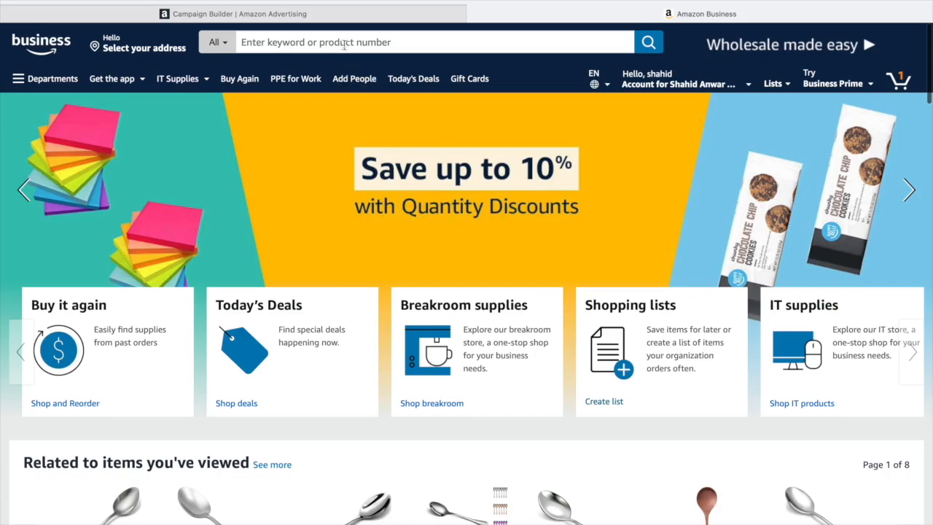
left_click(346, 42)
type("colgate")
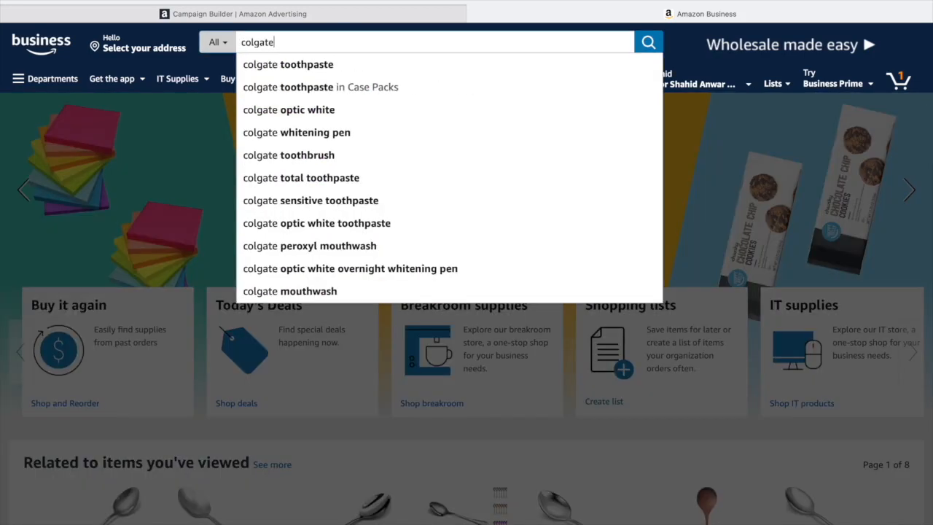
key("Return")
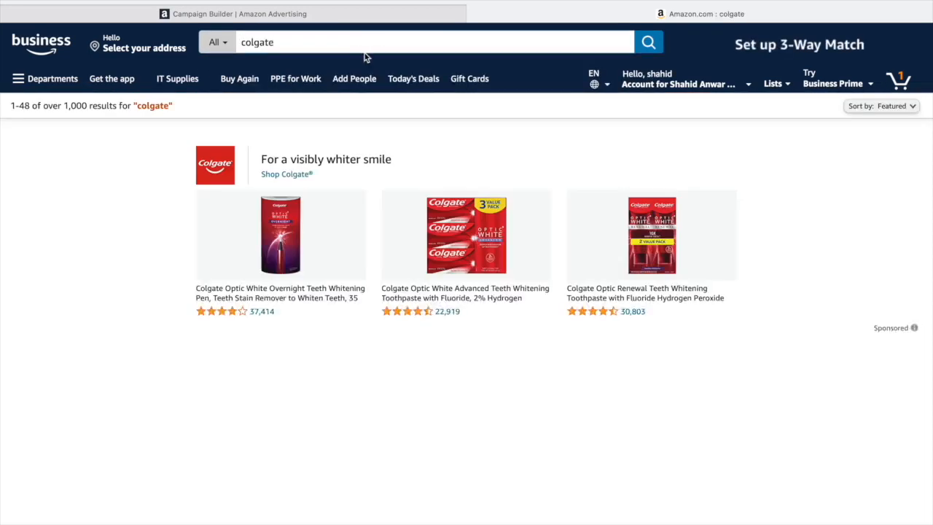
Examine where sponsored banners and sponsored product listings appear among the Colgate search results
scroll(415, 446, "down", 2)
scroll(415, 446, "down", 5)
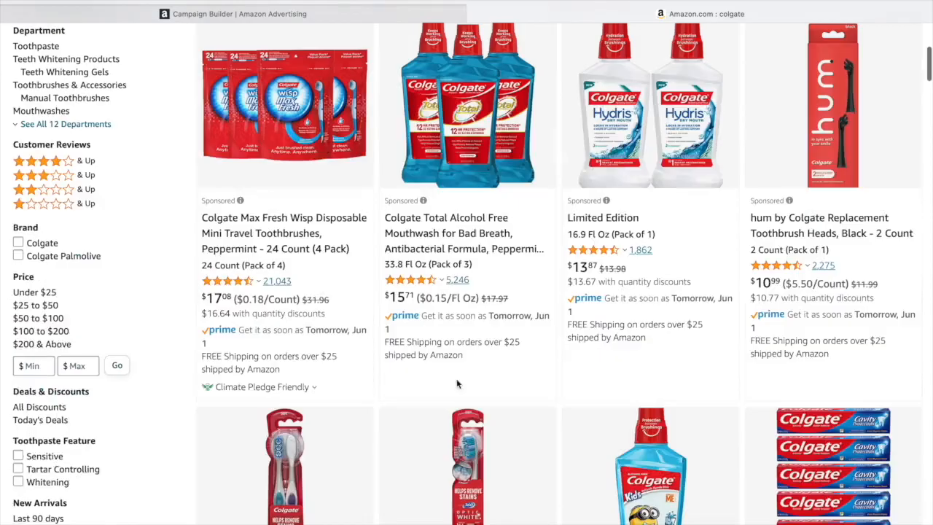
scroll(541, 387, "down", 7)
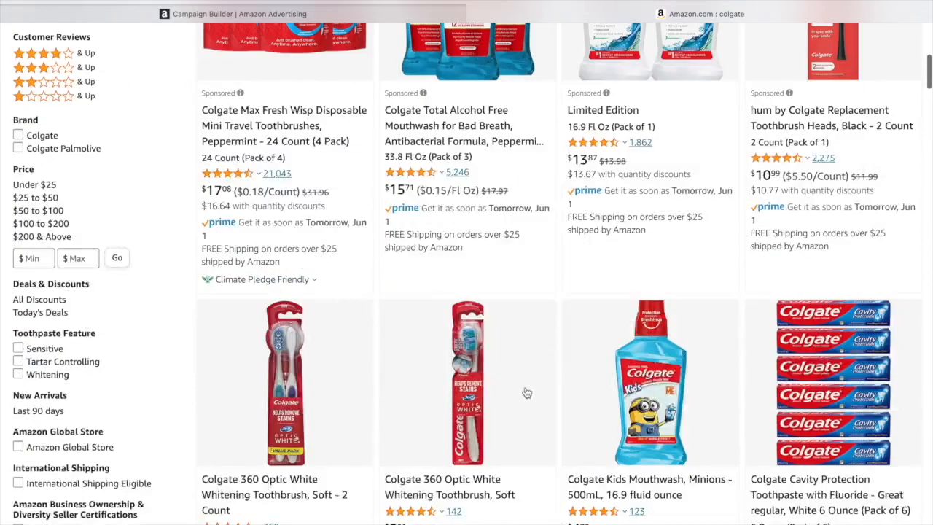
scroll(519, 389, "down", 10)
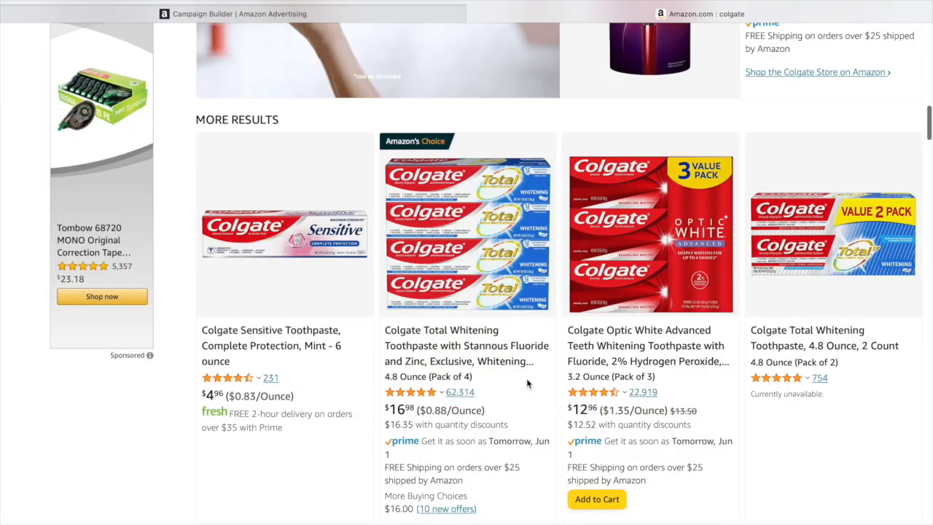
scroll(450, 395, "down", 10)
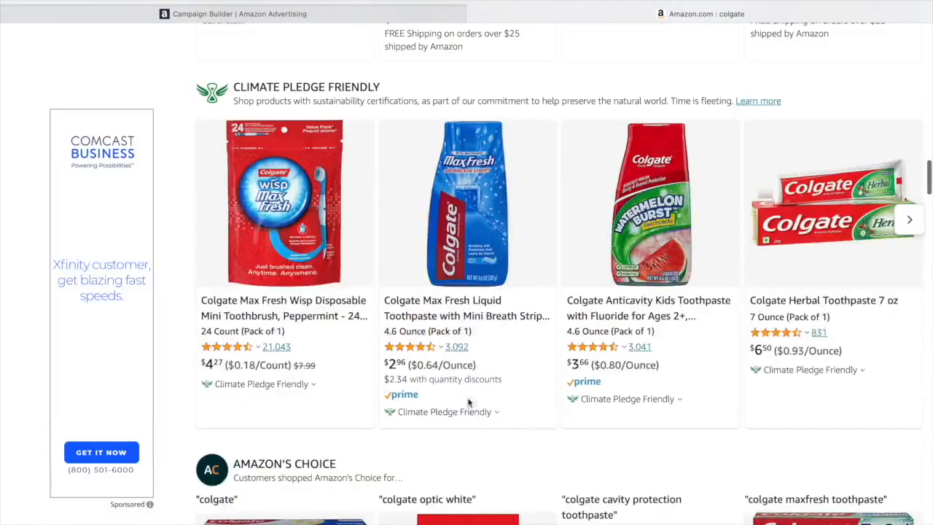
scroll(450, 395, "down", 12)
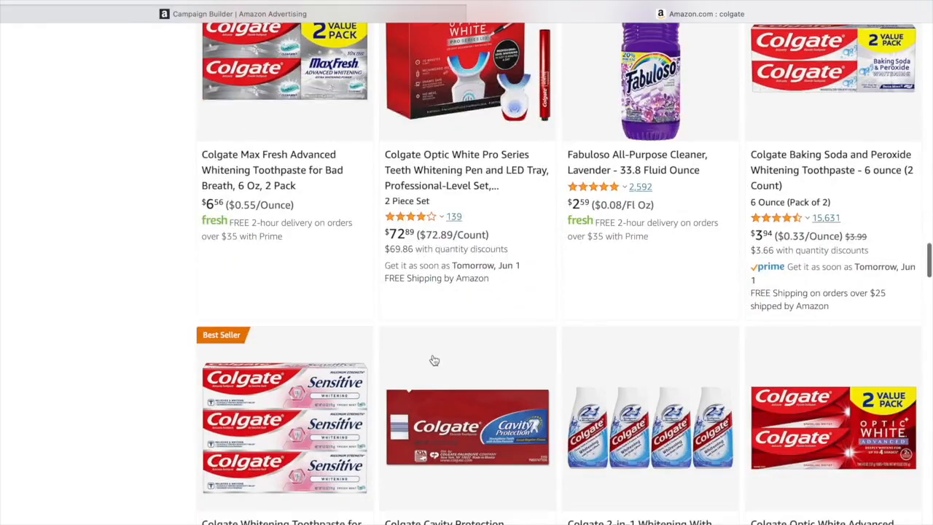
scroll(412, 344, "up", 20)
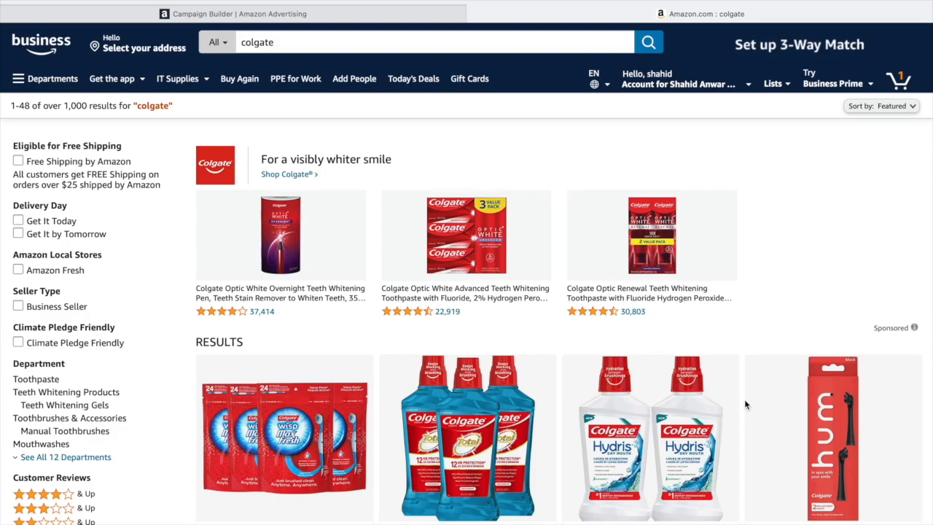
scroll(389, 368, "down", 3)
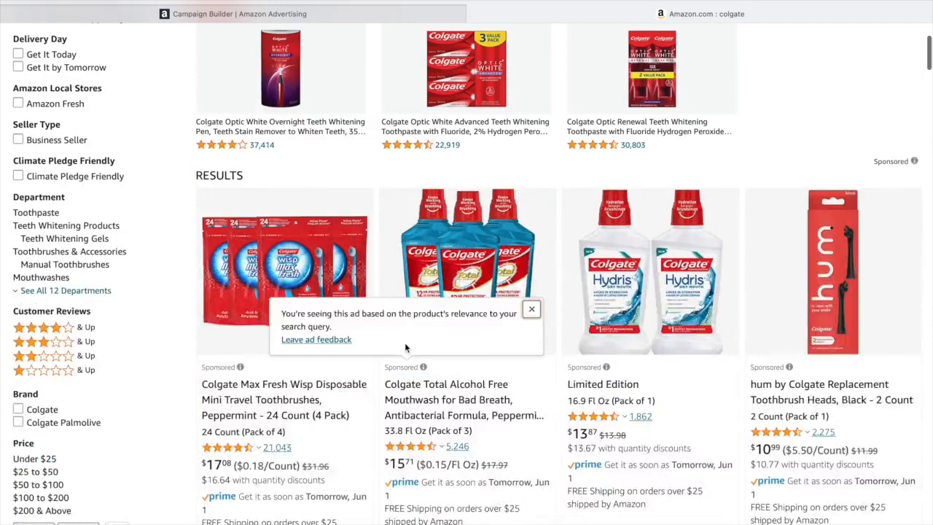
scroll(394, 343, "up", 3)
Check the campaign types in the campaign builder, and open the Colgate 360 Optic White 2 Count toothbrush page from the search results
left_click(320, 13)
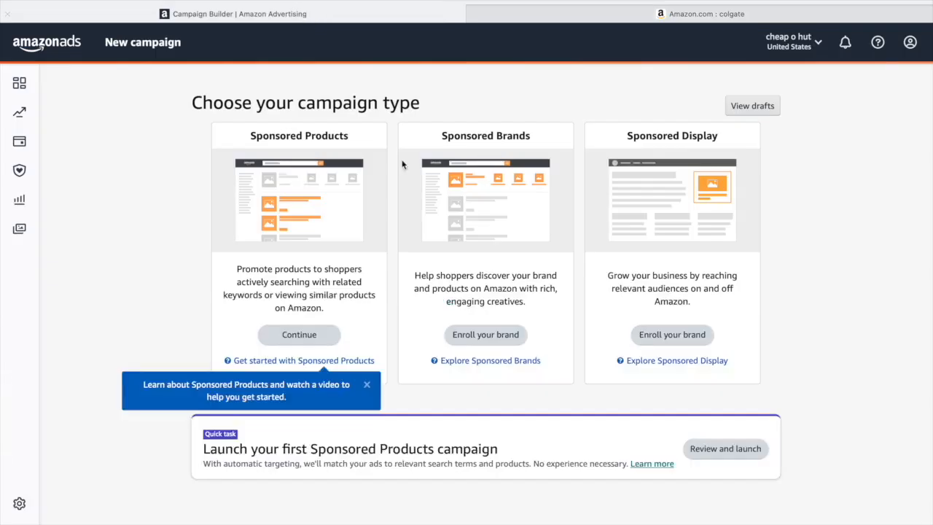
left_click(666, 16)
scroll(536, 187, "down", 8)
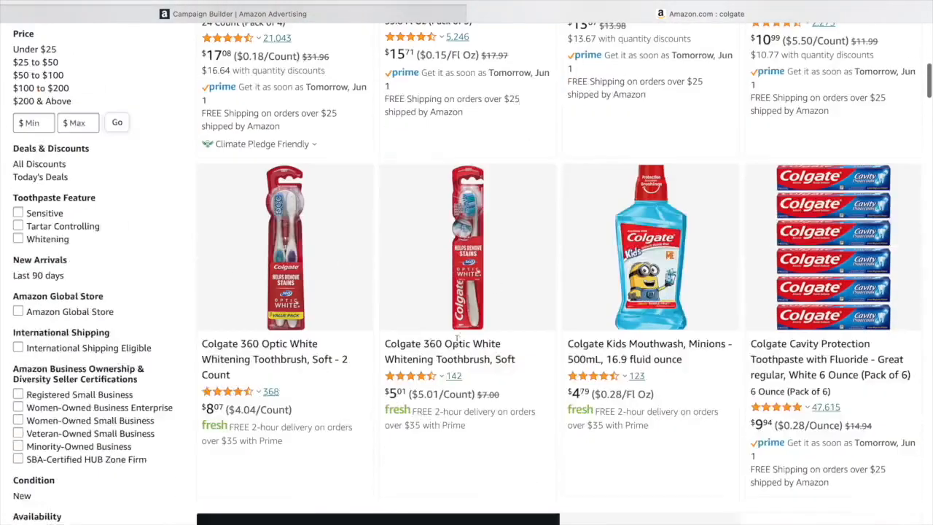
scroll(457, 340, "down", 1)
left_click(305, 179)
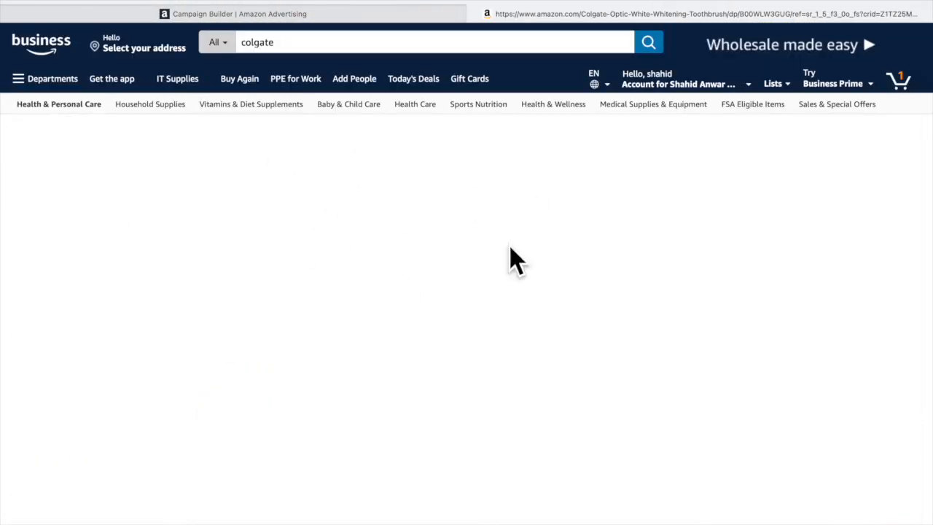
Examine the toothbrush's product page and page through its sponsored related products to the third page
scroll(806, 284, "down", 7)
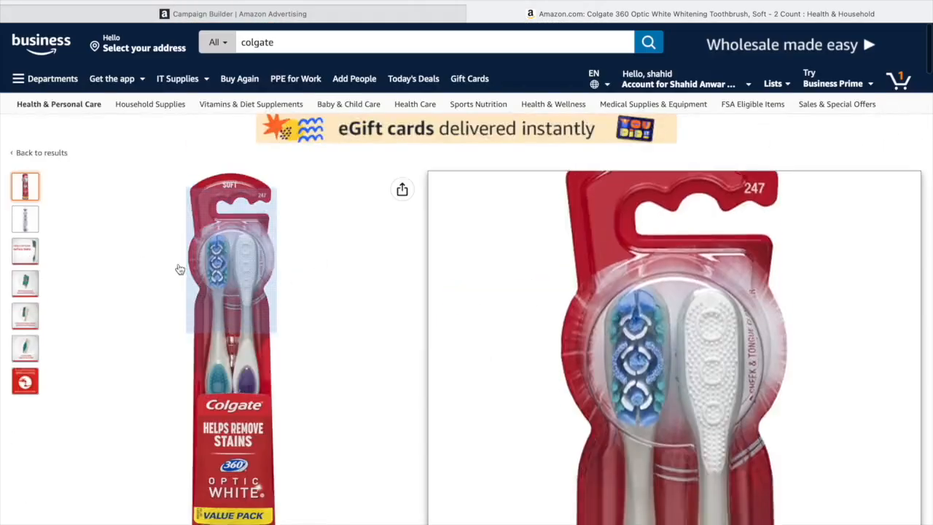
scroll(561, 314, "down", 6)
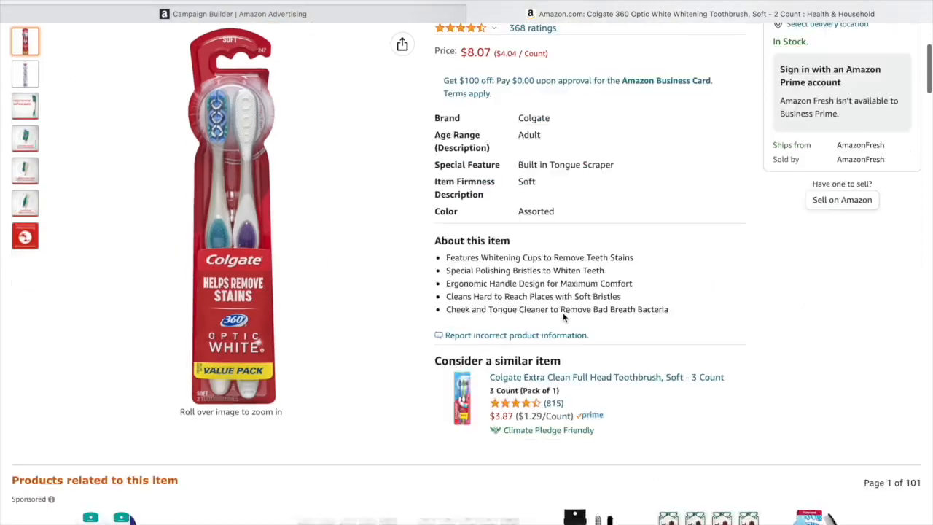
scroll(121, 245, "up", 2)
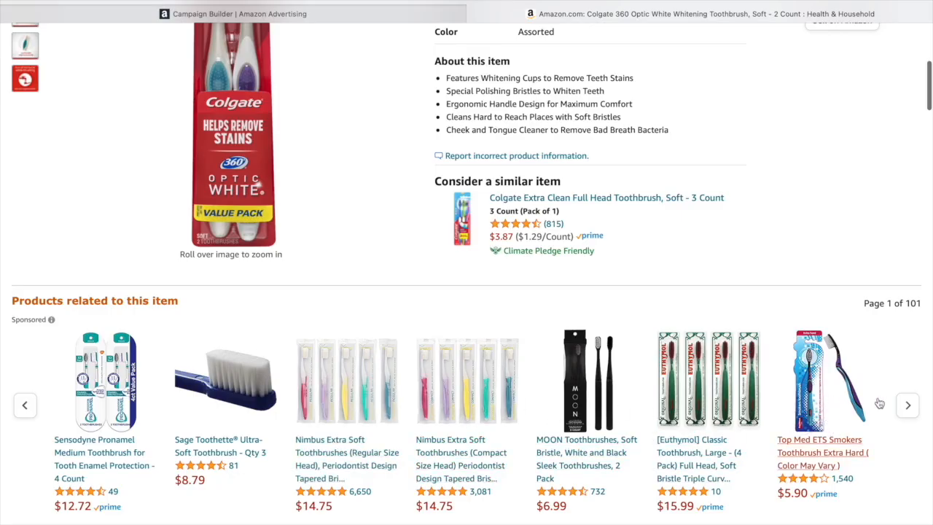
left_click(908, 408)
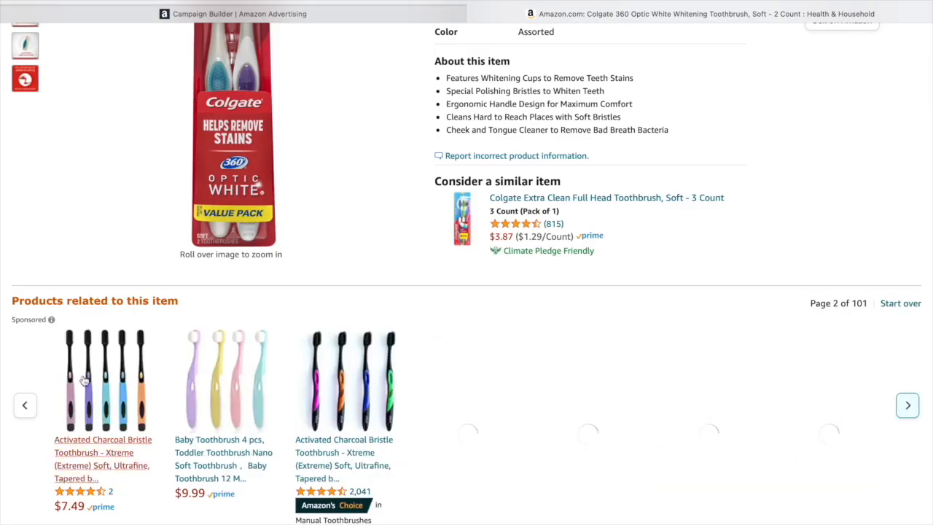
scroll(909, 408, "up", 1)
left_click(908, 406)
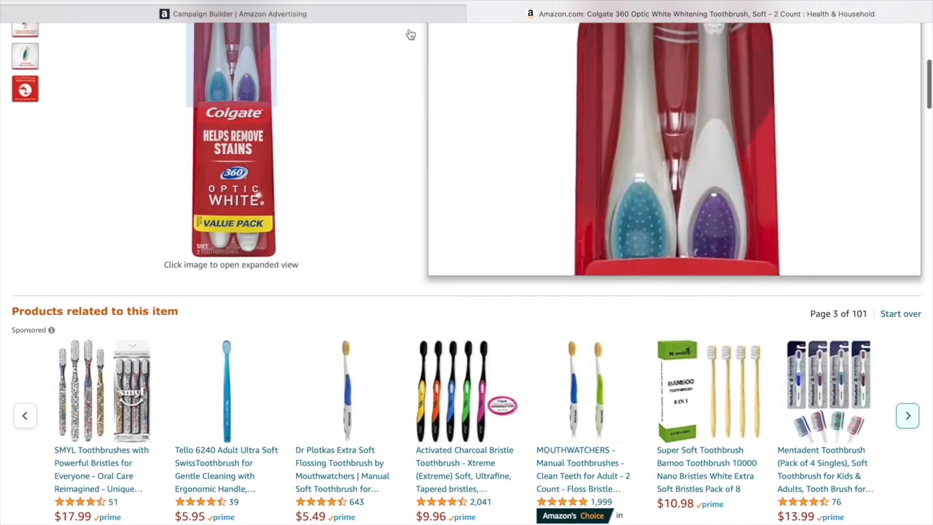
Return to the campaign builder and start a Sponsored Products campaign
left_click(417, 21)
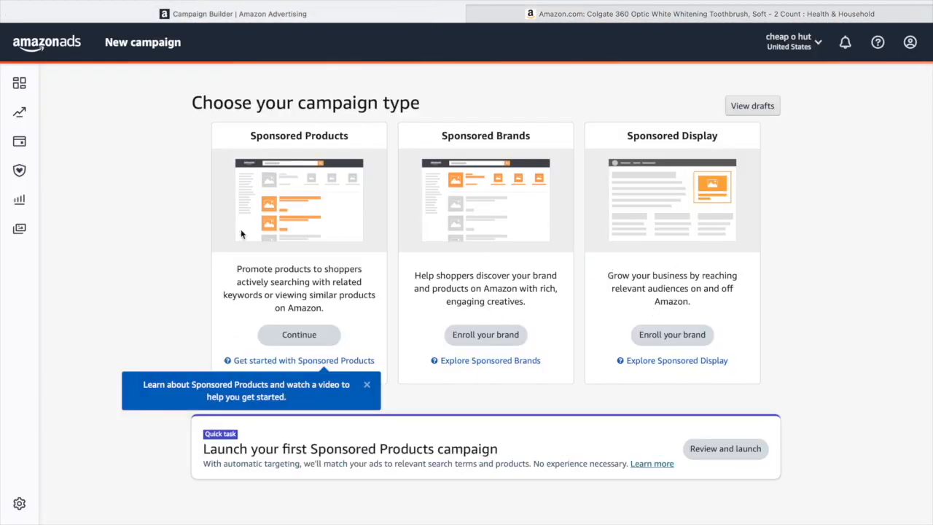
left_click(288, 330)
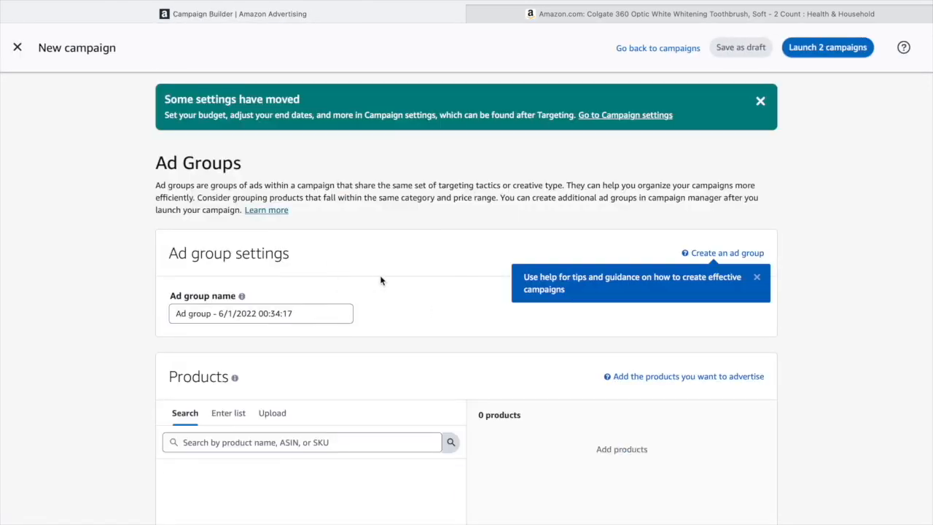
scroll(380, 277, "down", 1)
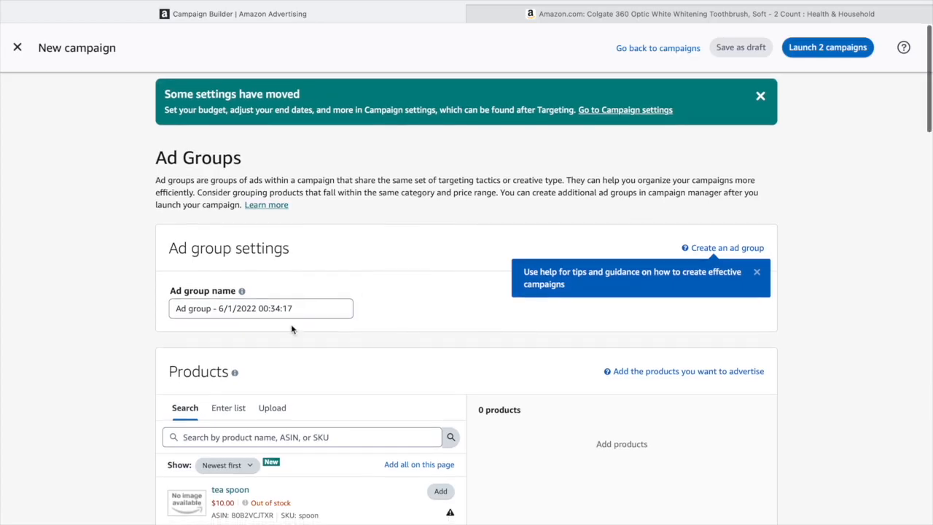
left_click_drag(294, 307, 175, 311)
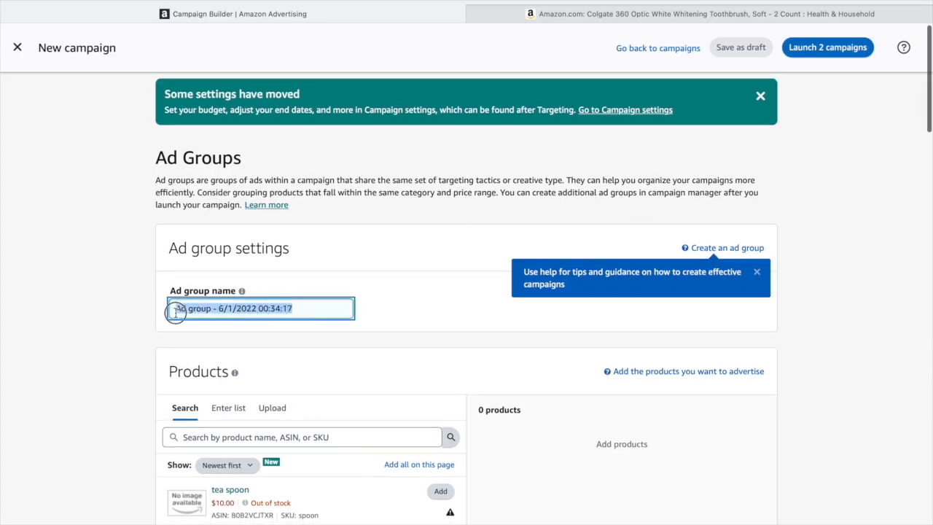
left_click(287, 314)
left_click(378, 299)
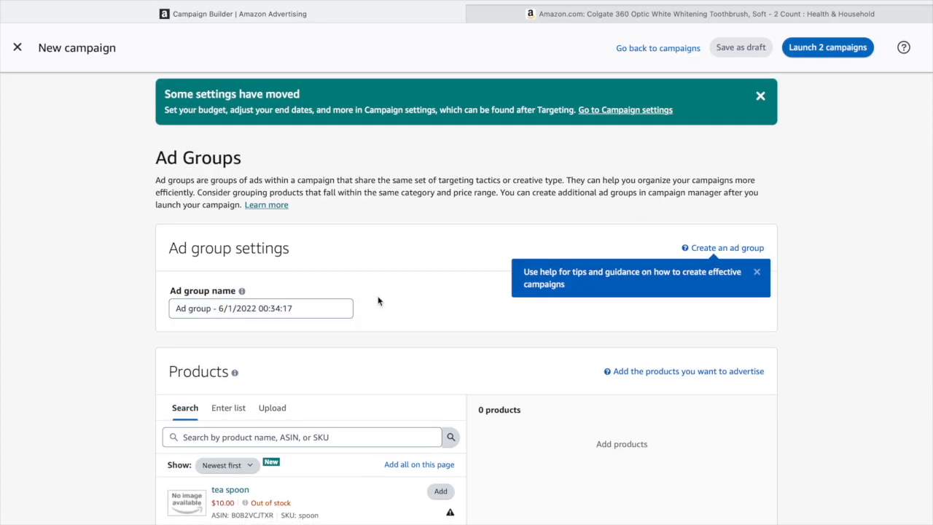
Add the Lancaster 200ml/6.7oz Sun Care Tan Deepener to the ad group's advertised products
scroll(378, 300, "down", 3)
scroll(417, 332, "down", 2)
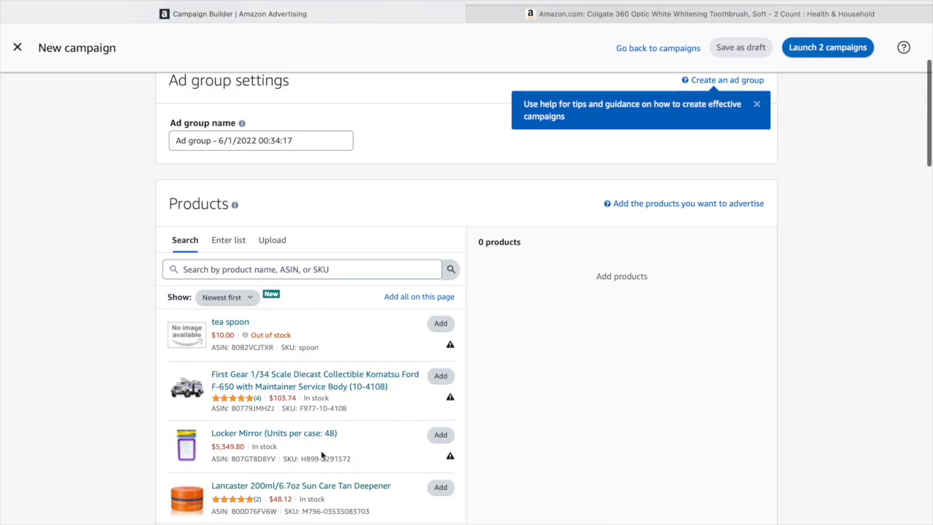
left_click(437, 487)
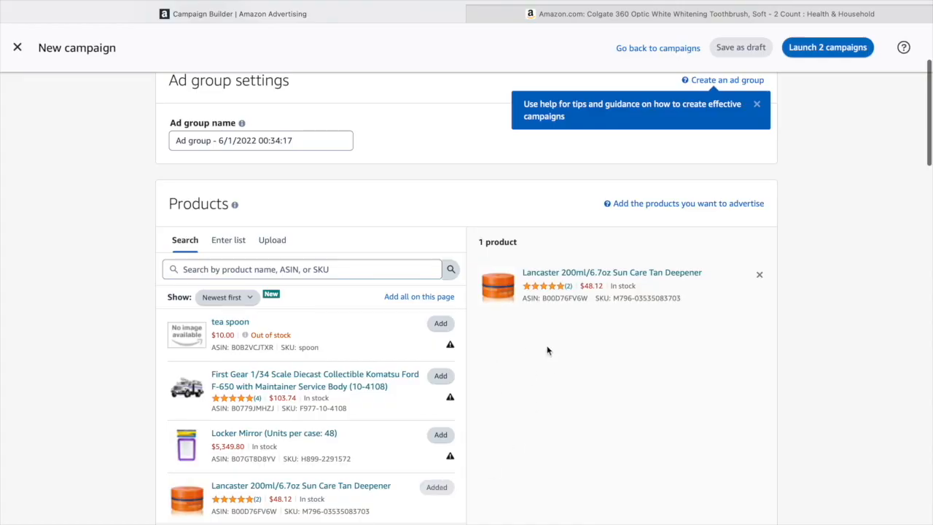
Switch to manual targeting to view its keyword and product options, and set the targeting back to automatic
scroll(587, 327, "down", 5)
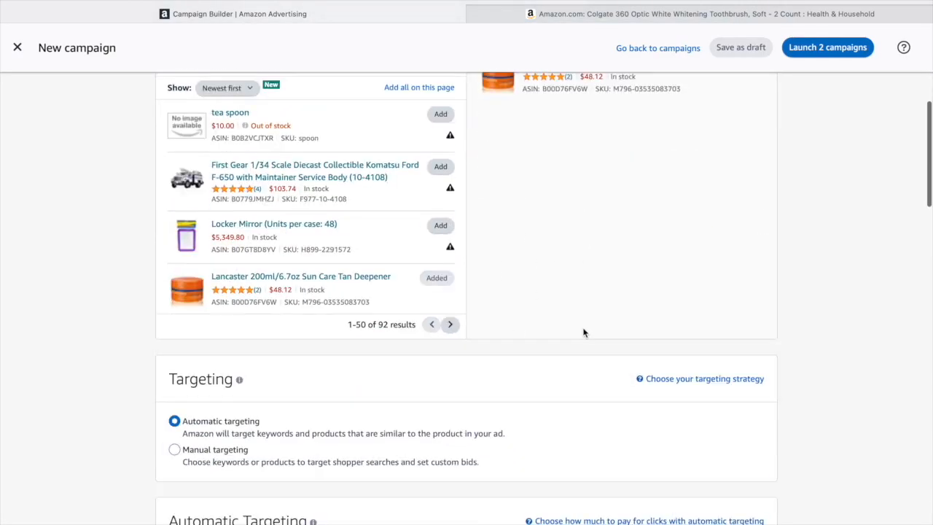
scroll(581, 335, "down", 1)
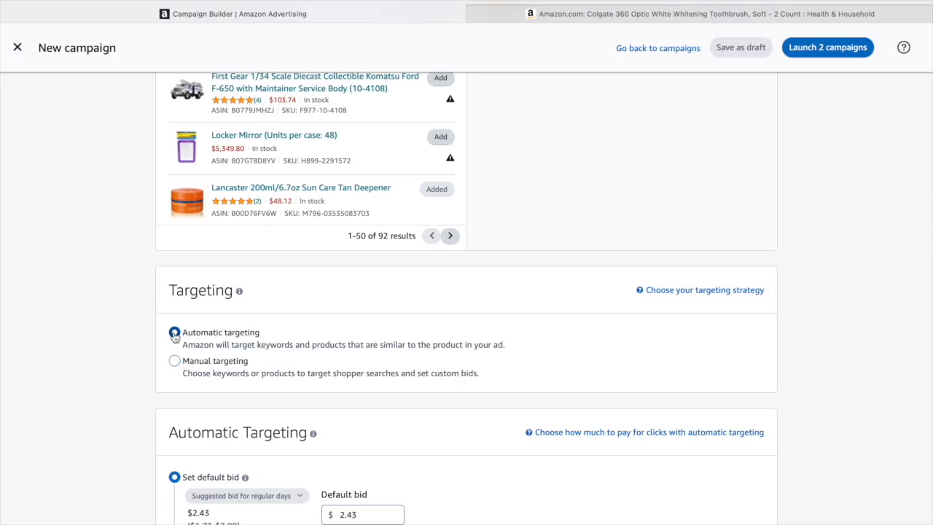
left_click(174, 361)
scroll(288, 403, "down", 1)
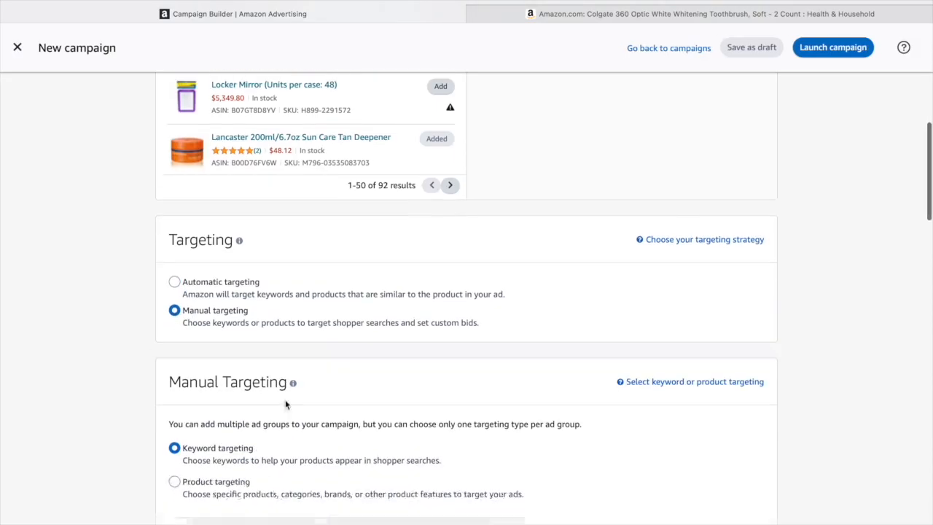
scroll(285, 403, "up", 1)
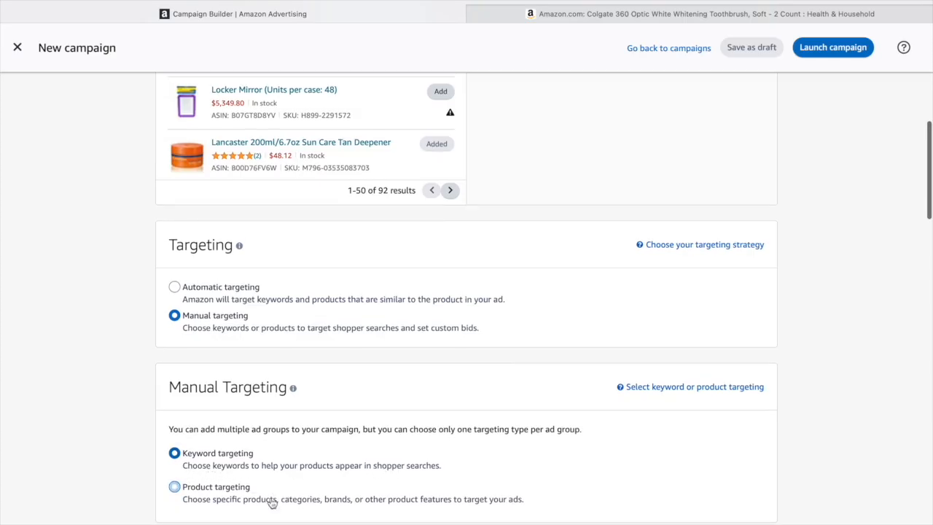
left_click(185, 295)
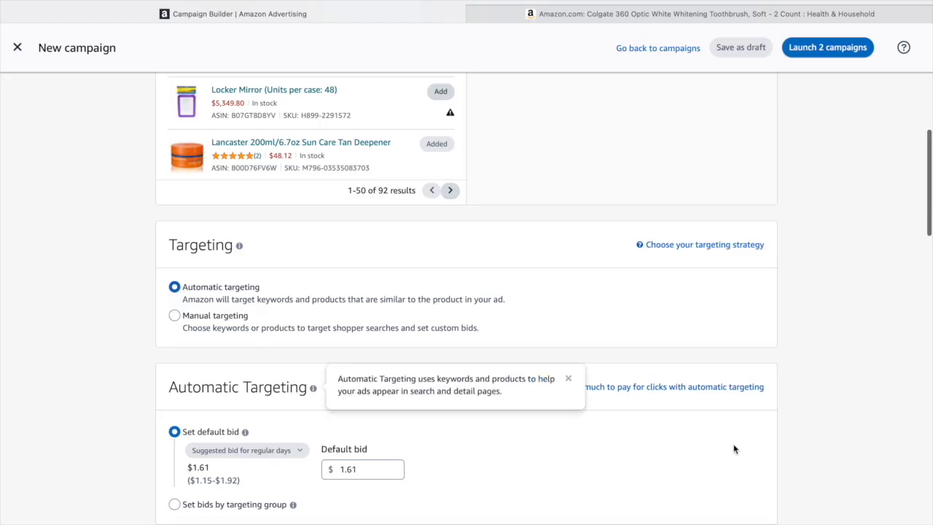
scroll(734, 449, "down", 3)
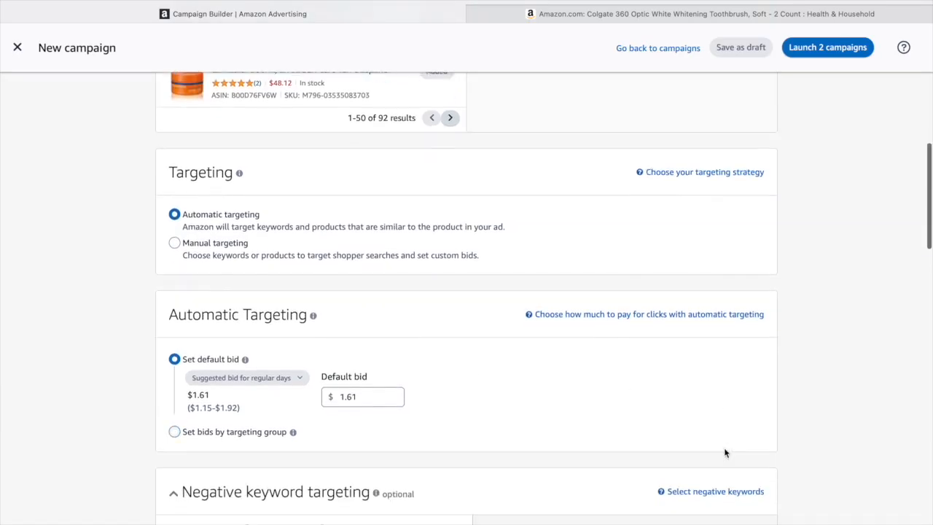
Set the default bid for automatic targeting to $0.25
scroll(719, 451, "down", 1)
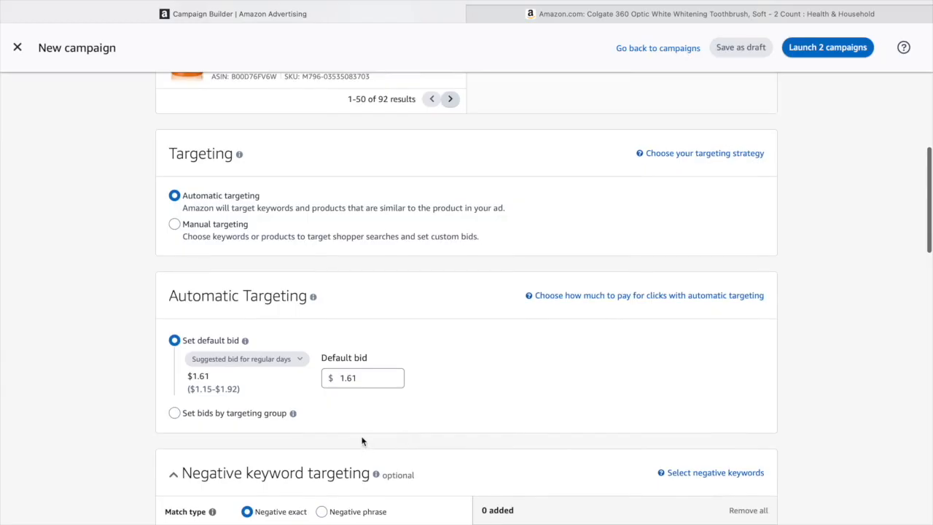
left_click_drag(372, 385, 323, 377)
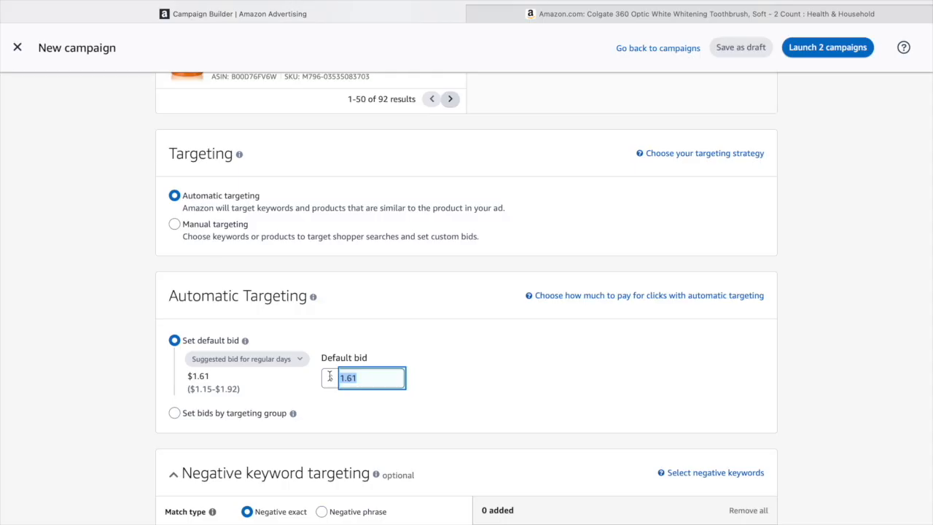
key("BackSpace")
type(".25")
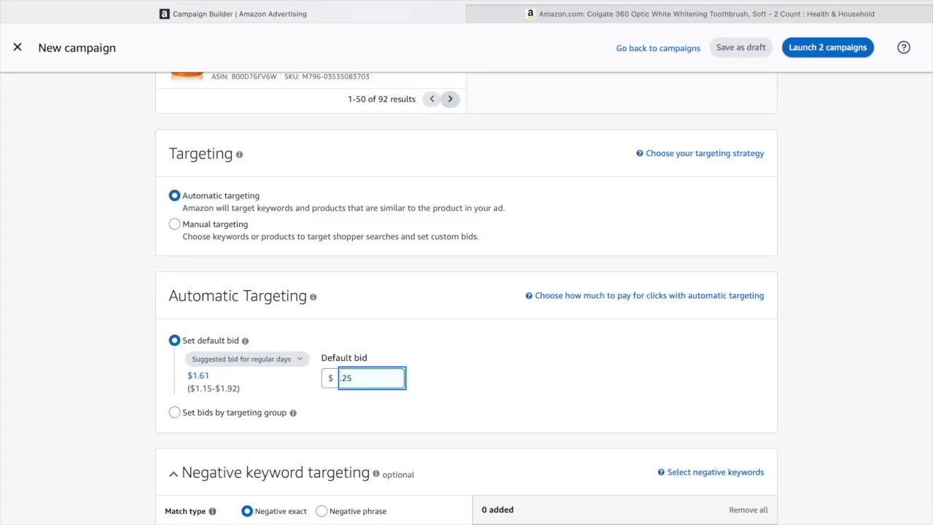
Switch to the Amazon shopping page and search for "pillow"
left_click(583, 15)
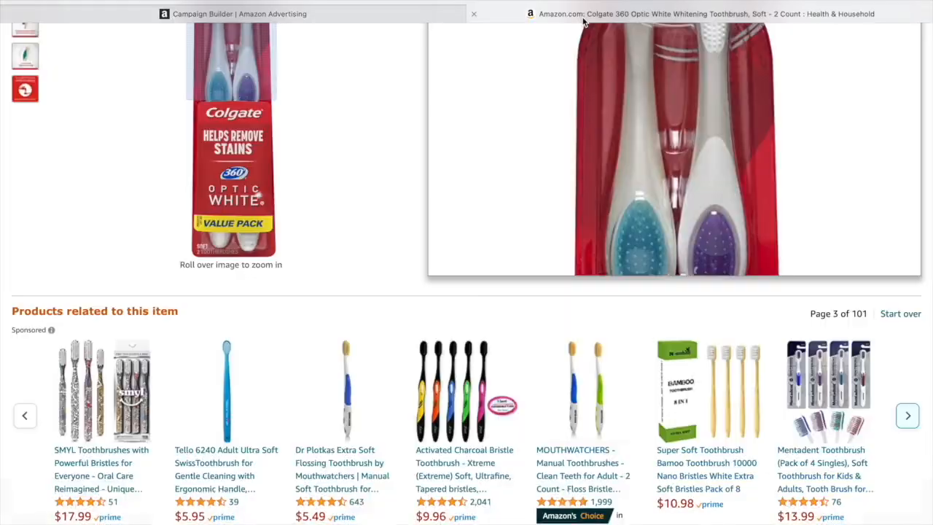
scroll(306, 303, "up", 5)
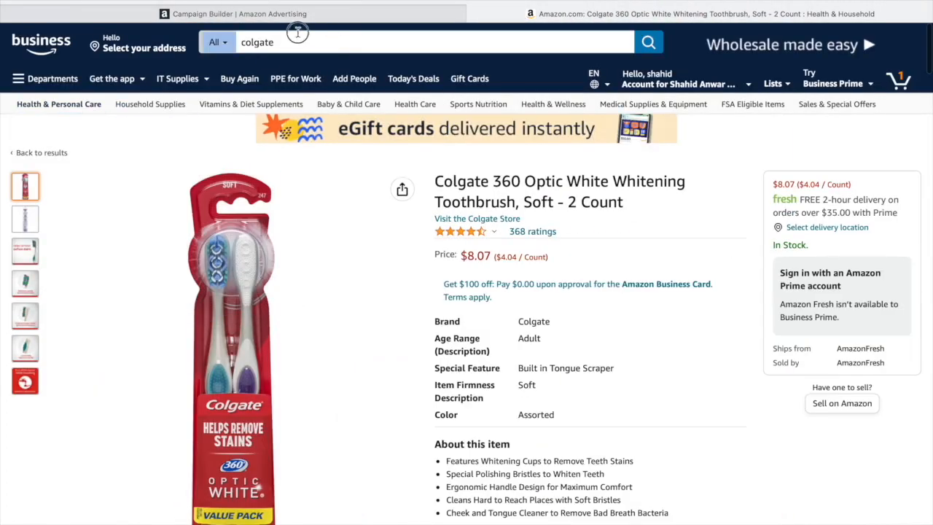
double_click(257, 41)
type("pillow")
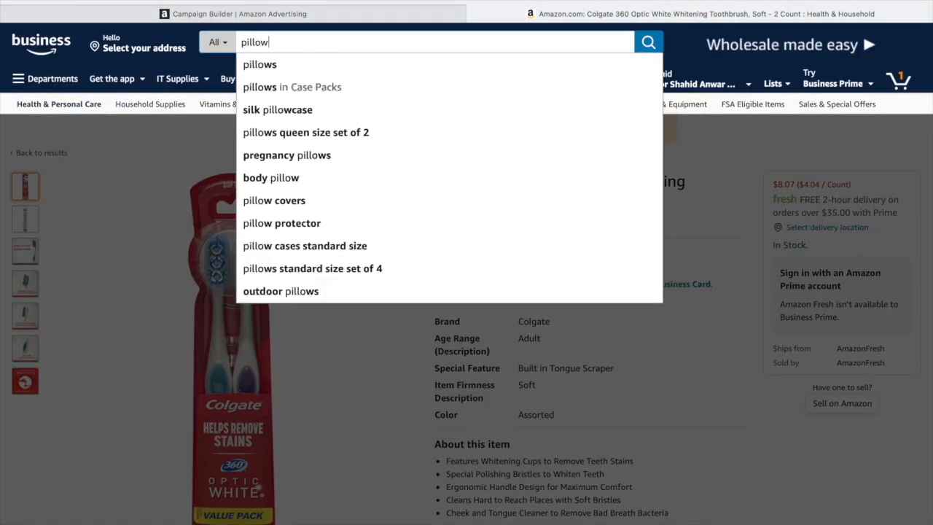
key("Return")
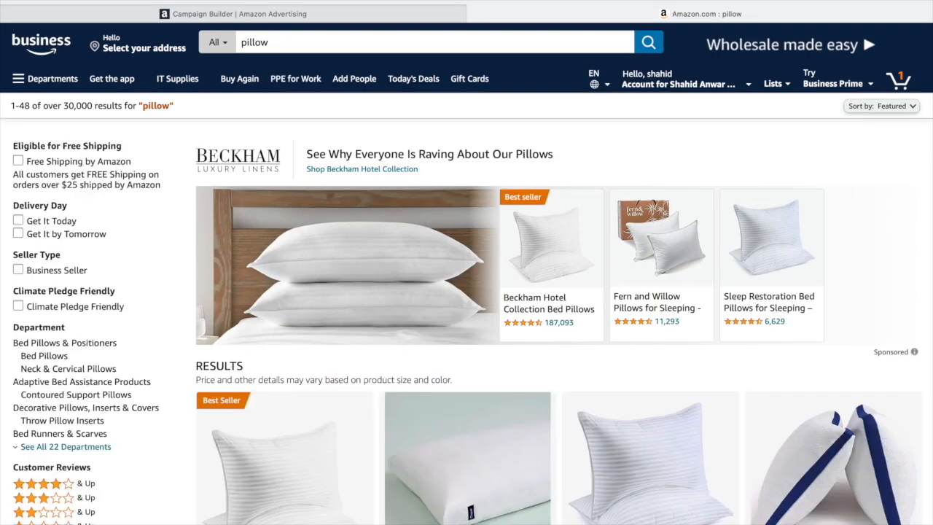
Examine the pillow search results, comparing the sponsored listings in the first rows with the products listed below them
scroll(343, 467, "down", 2)
scroll(382, 495, "down", 3)
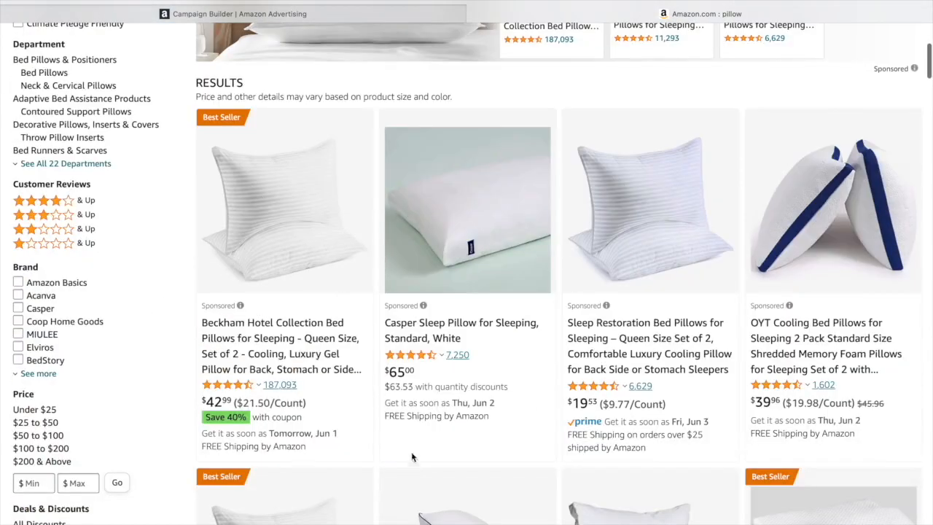
scroll(678, 410, "down", 1)
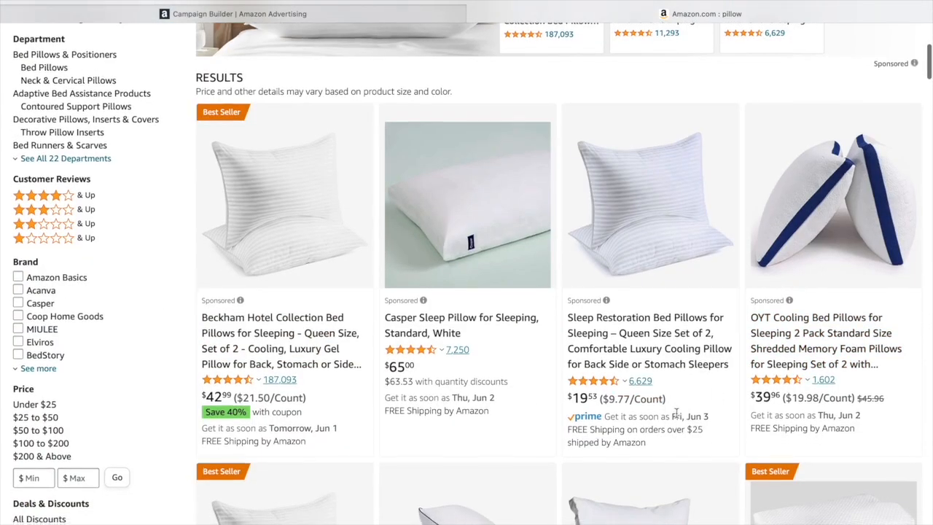
left_click(411, 349)
scroll(630, 362, "down", 3)
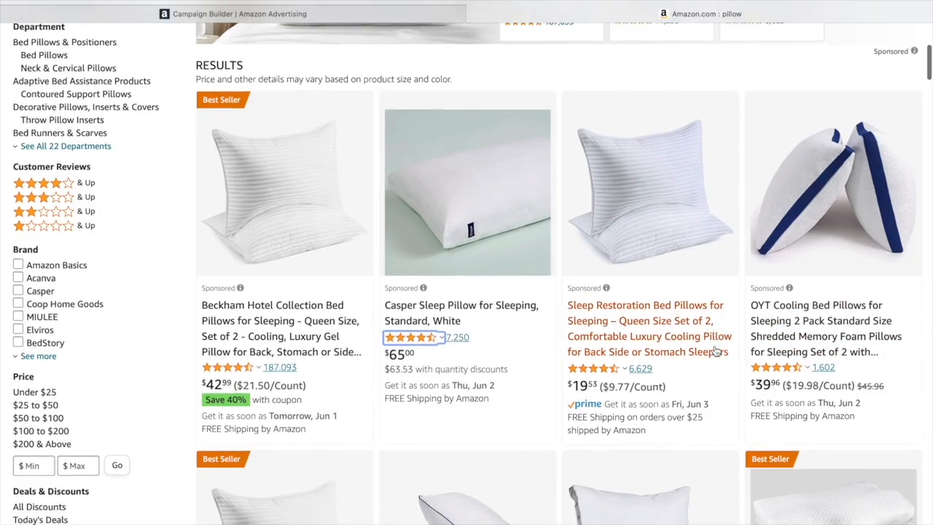
scroll(685, 309, "up", 3)
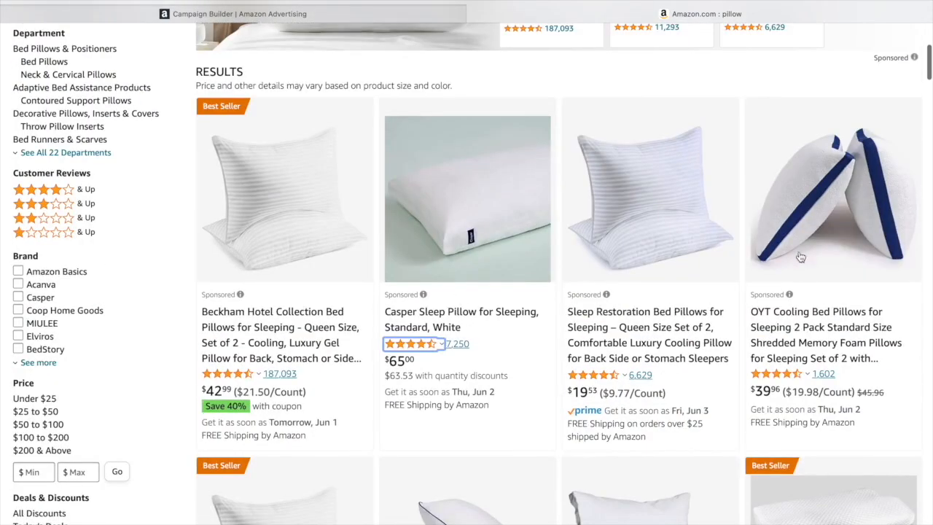
scroll(656, 341, "up", 2)
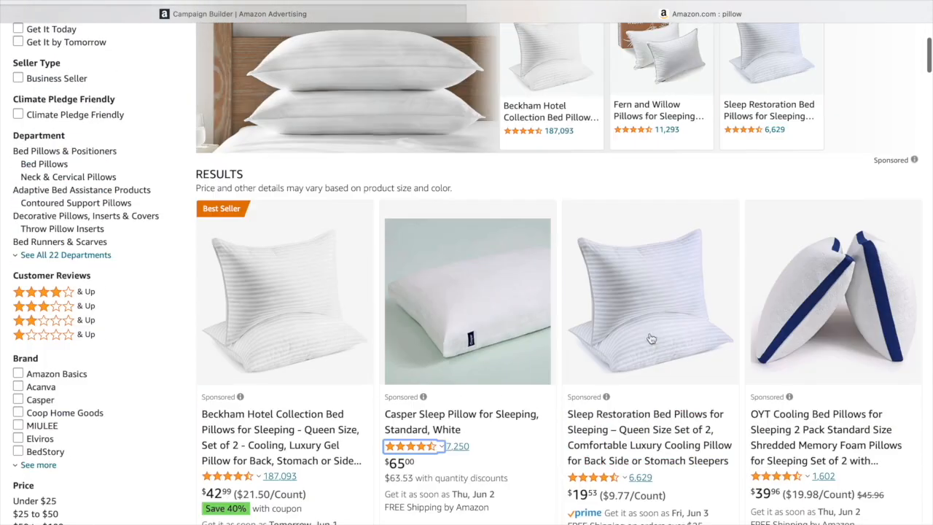
scroll(499, 376, "down", 2)
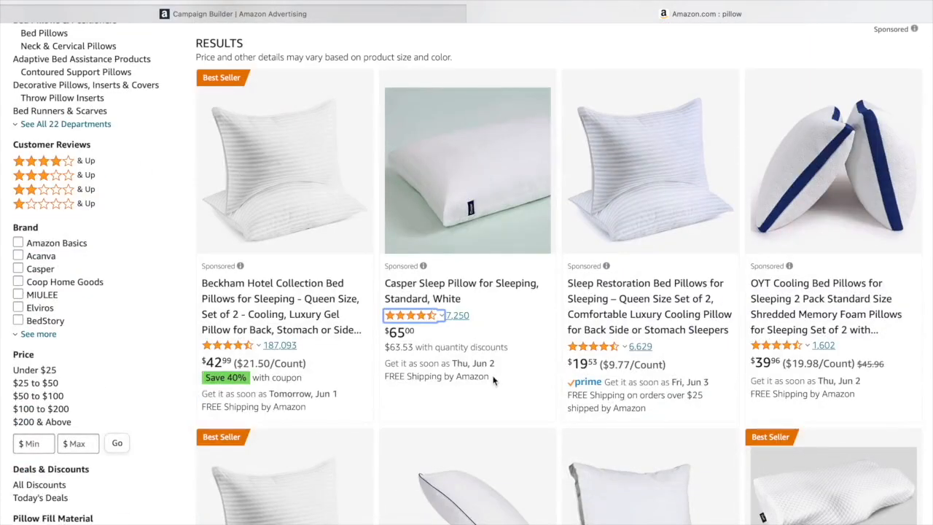
scroll(407, 313, "down", 1)
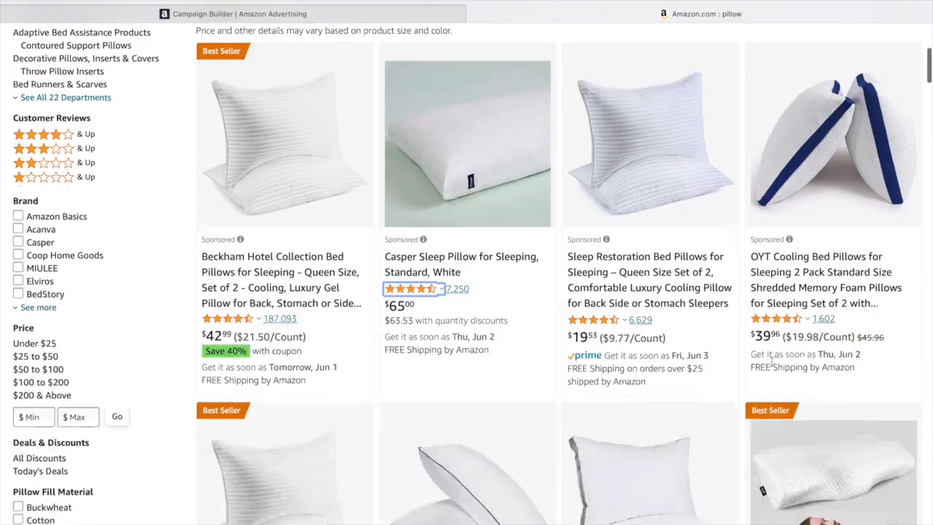
scroll(833, 371, "down", 2)
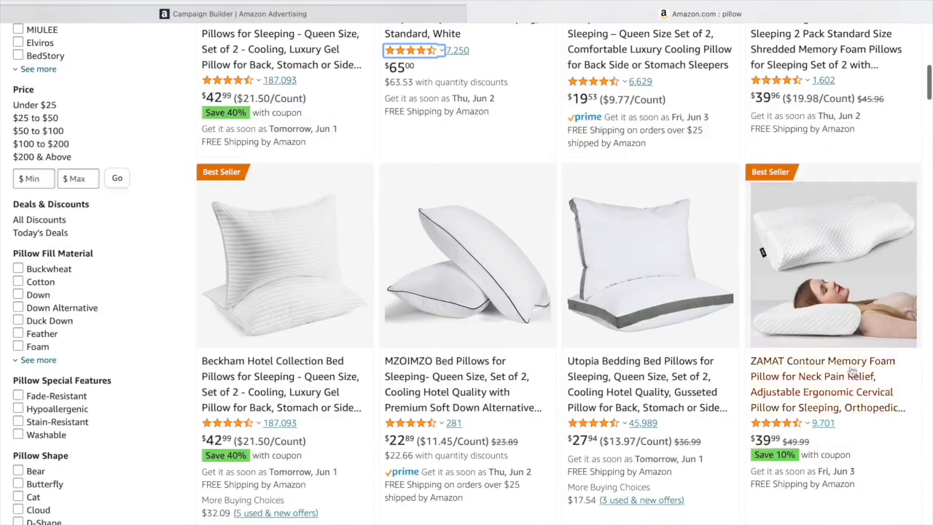
scroll(488, 444, "up", 1)
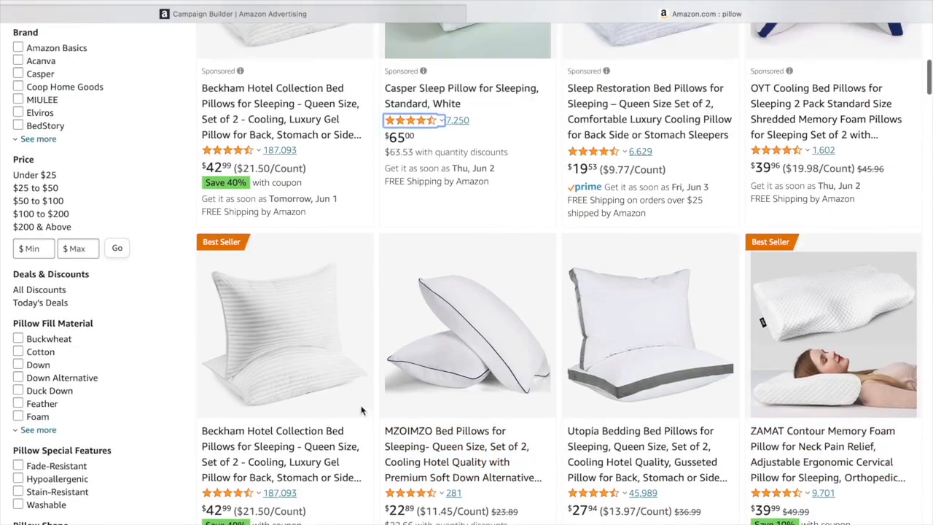
scroll(487, 444, "up", 4)
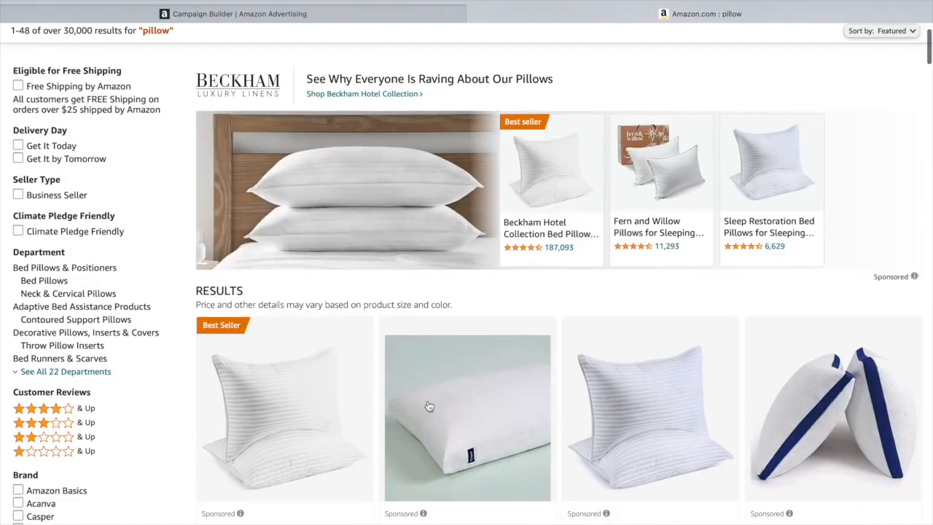
scroll(482, 410, "down", 1)
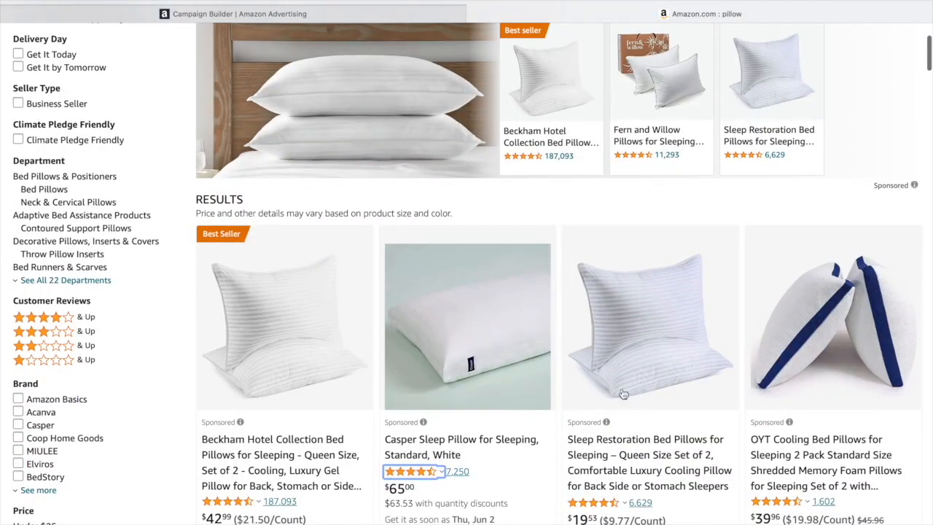
scroll(677, 373, "down", 1)
scroll(678, 373, "down", 5)
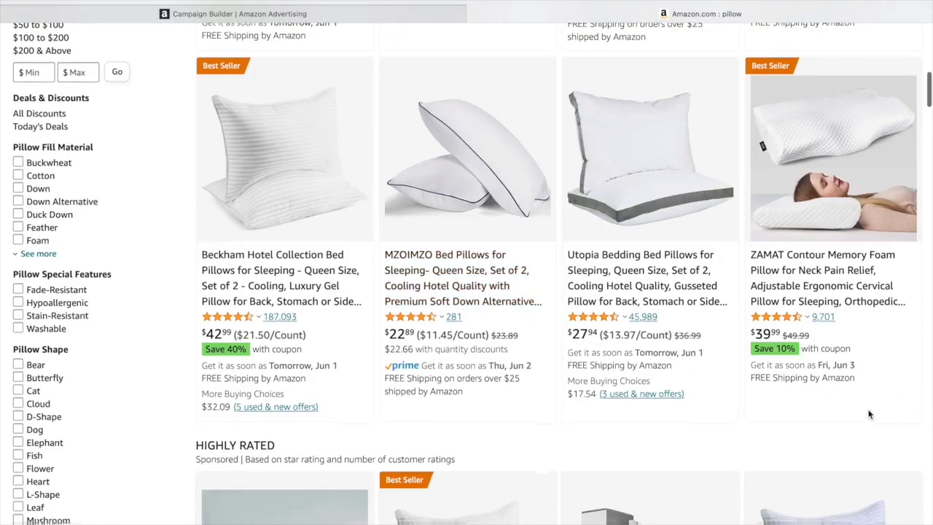
scroll(704, 348, "down", 5)
scroll(751, 231, "up", 6)
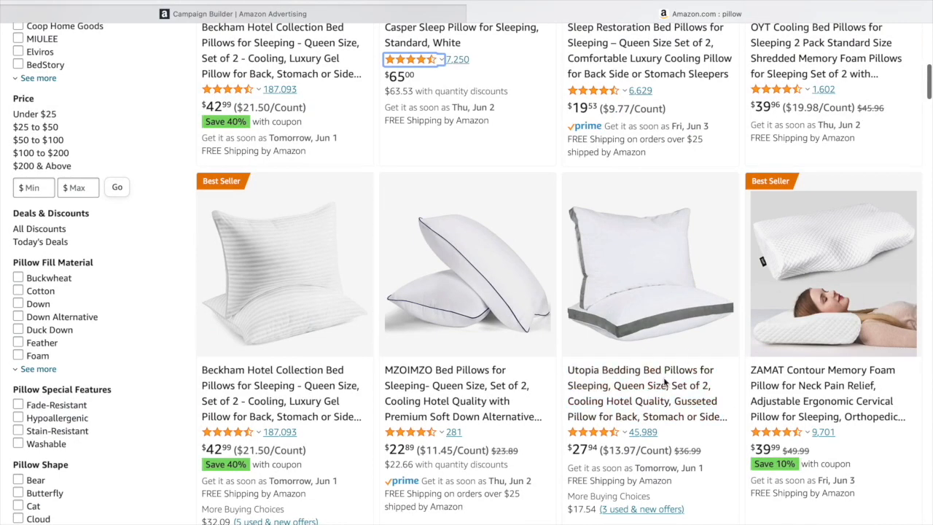
scroll(518, 357, "up", 1)
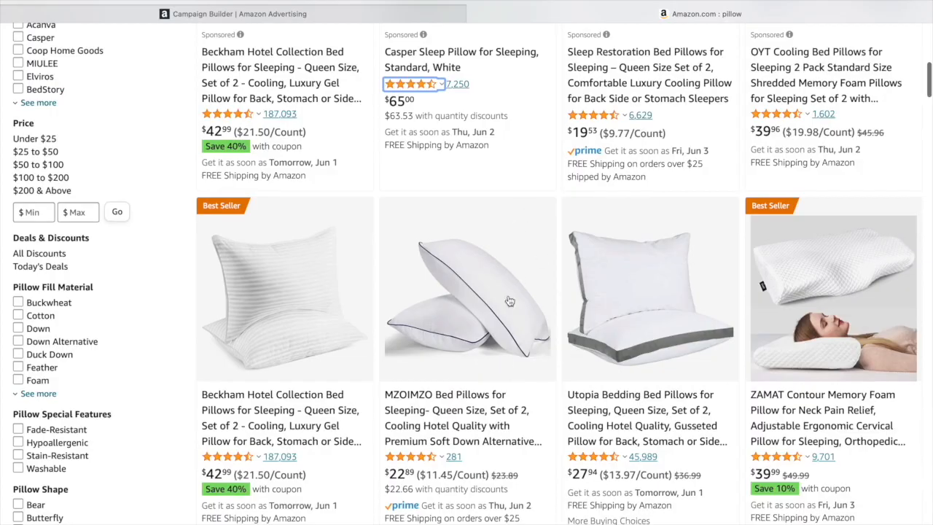
Return to the campaign builder, compare the default bid option, and choose to set the automatic targeting bids by targeting group
left_click(378, 19)
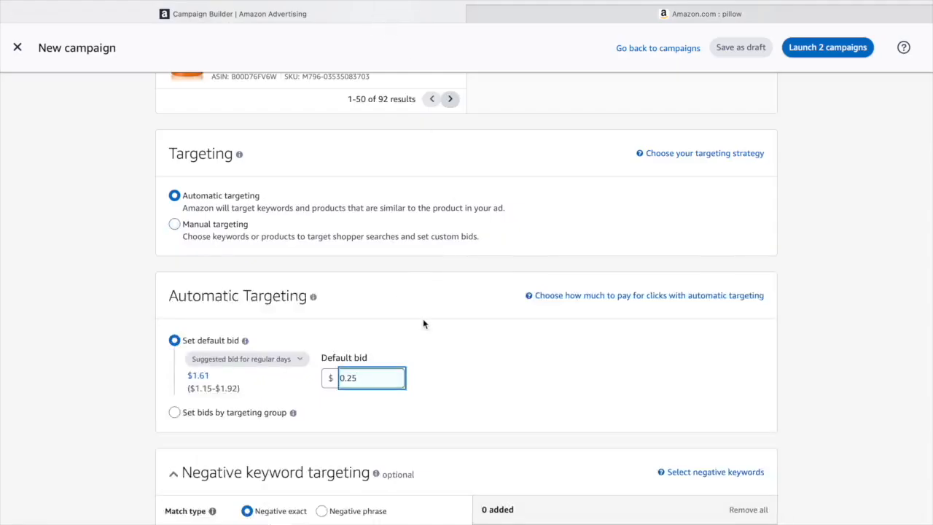
scroll(364, 370, "down", 1)
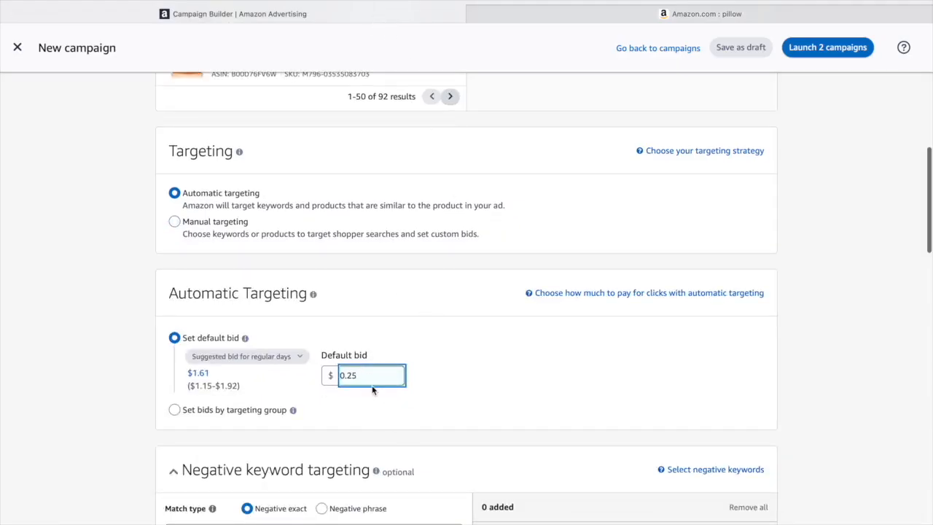
left_click(174, 410)
scroll(412, 426, "down", 1)
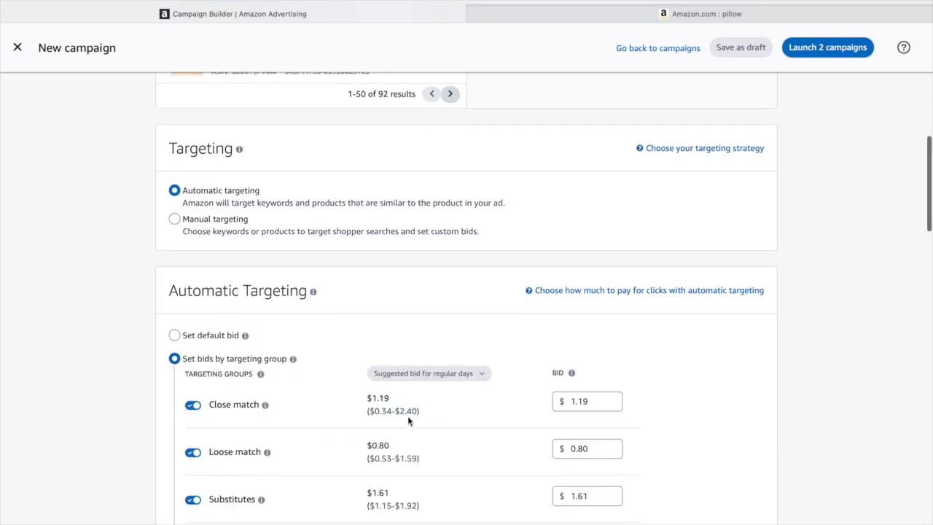
mouse_move(246, 341)
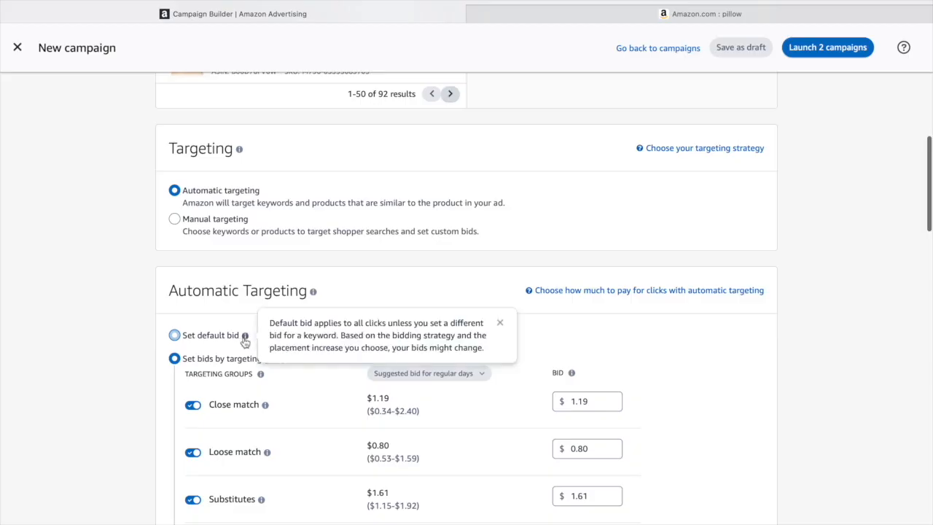
left_click(174, 335)
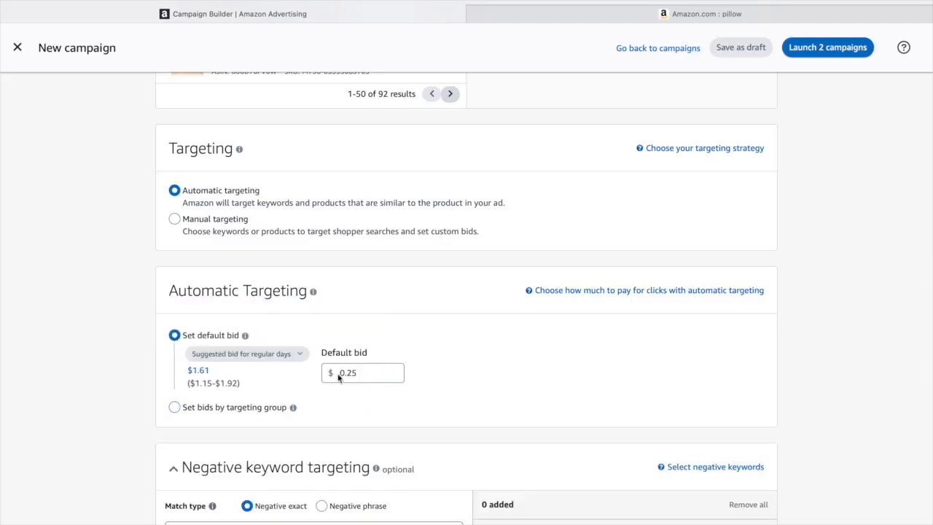
left_click(174, 407)
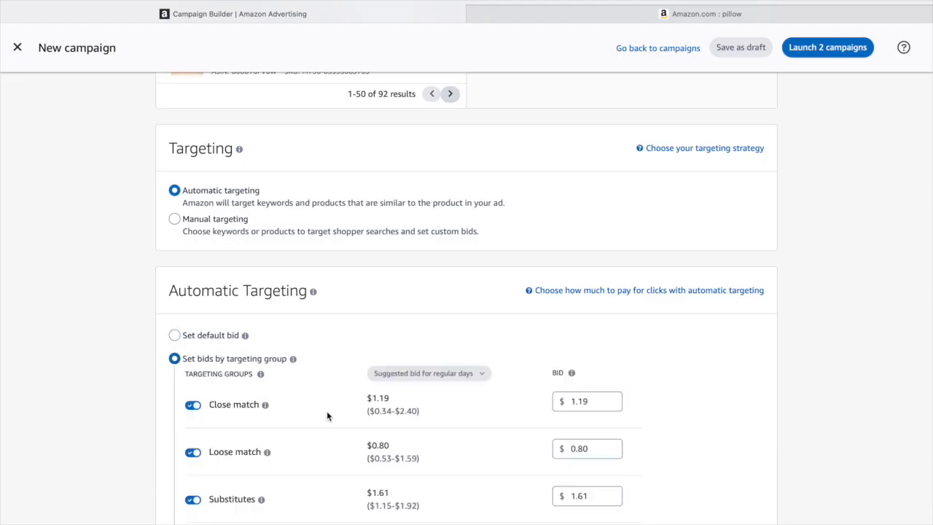
Set the bid for the Close match targeting group to $1.00
scroll(324, 419, "down", 1)
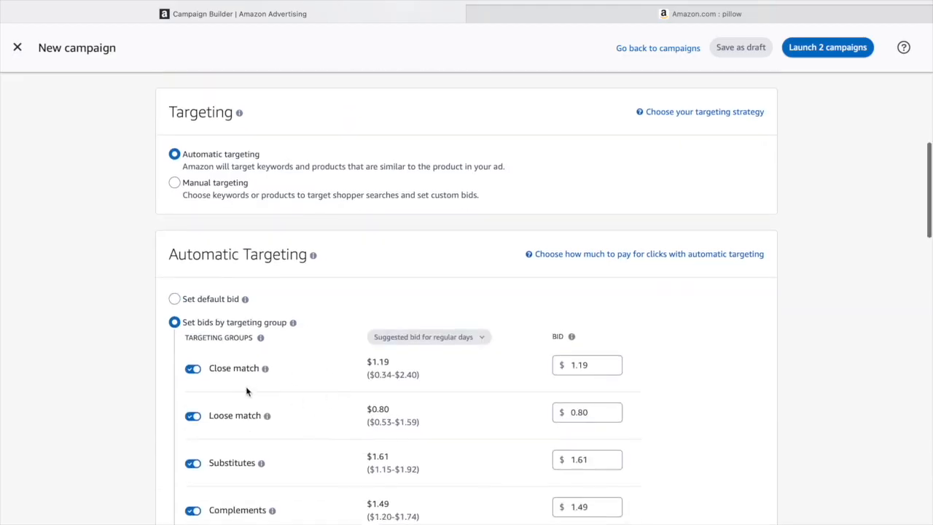
double_click(579, 369)
type("1.")
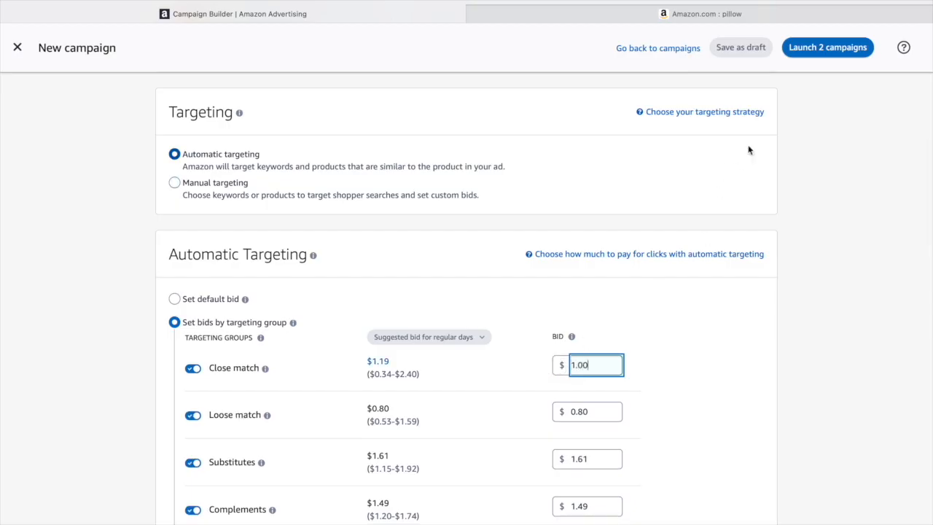
Look again at the pillow search results on Amazon and return to the campaign builder
left_click(688, 14)
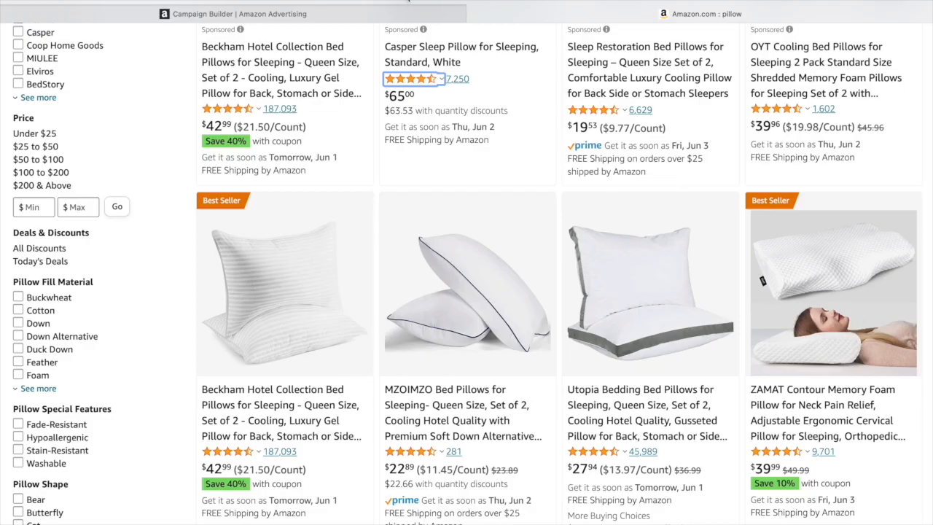
left_click(408, 8)
left_click(693, 16)
left_click(388, 19)
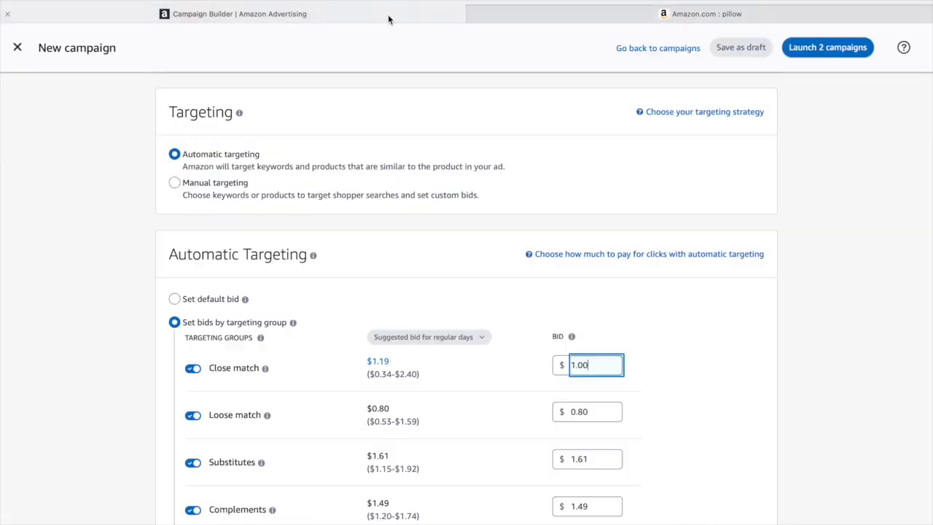
Set the bid for the Loose match targeting group to $0.70
left_click(765, 369)
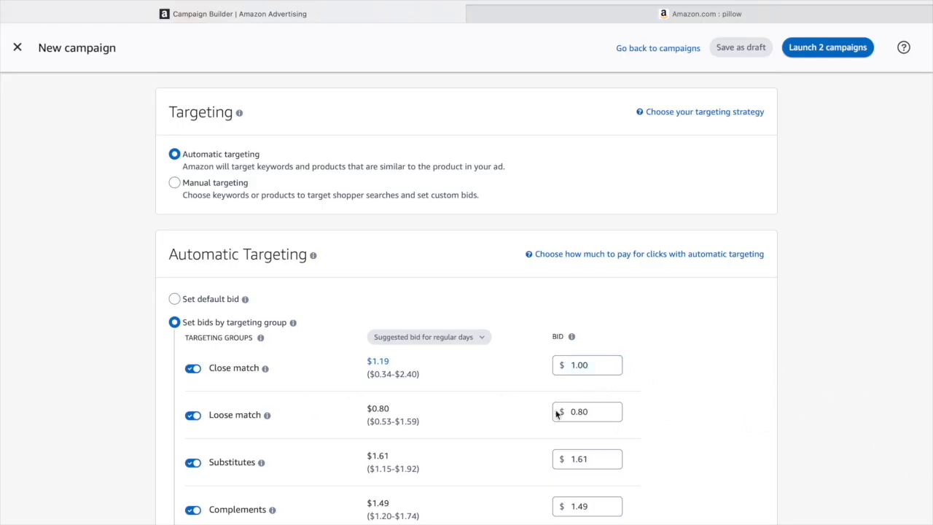
left_click_drag(599, 412, 566, 410)
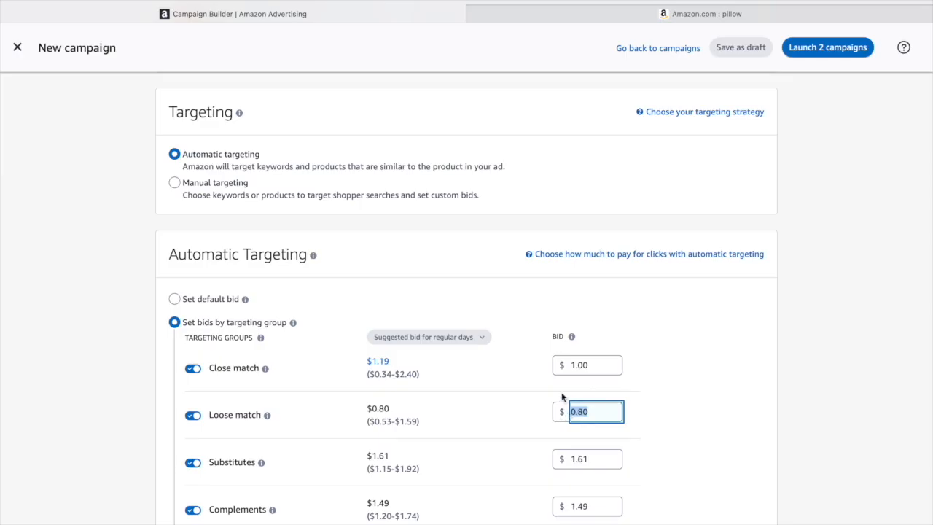
type("70")
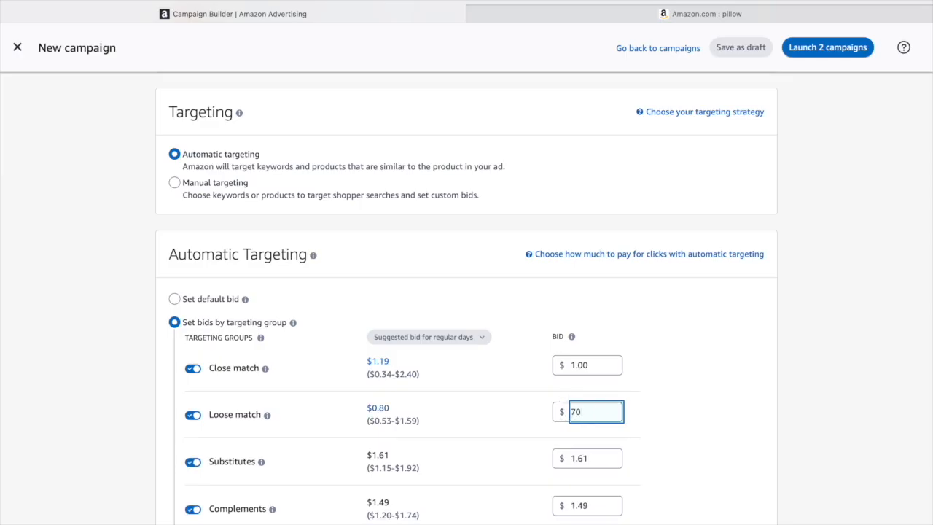
type(".70")
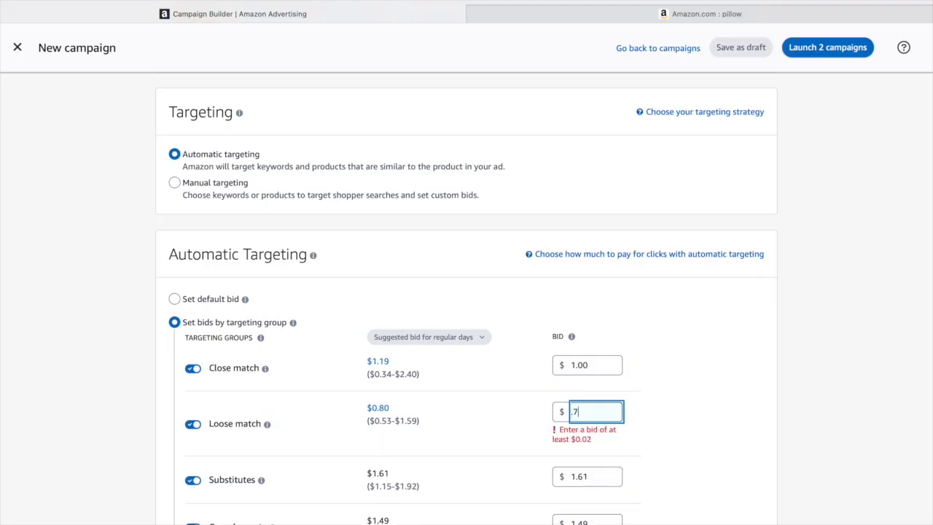
Set the bid for the Substitutes targeting group to $0.50
left_click(715, 435)
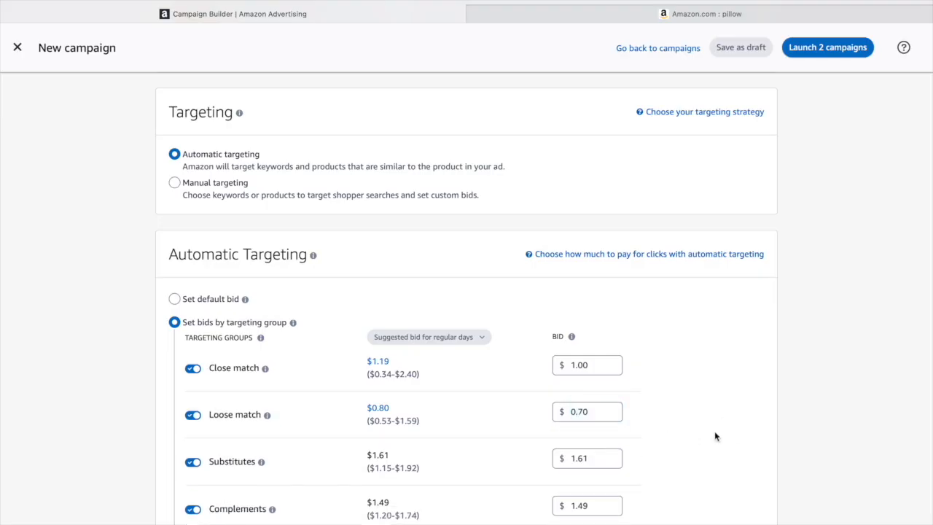
double_click(594, 460)
key("BackSpace")
type(".50")
scroll(860, 303, "down", 20)
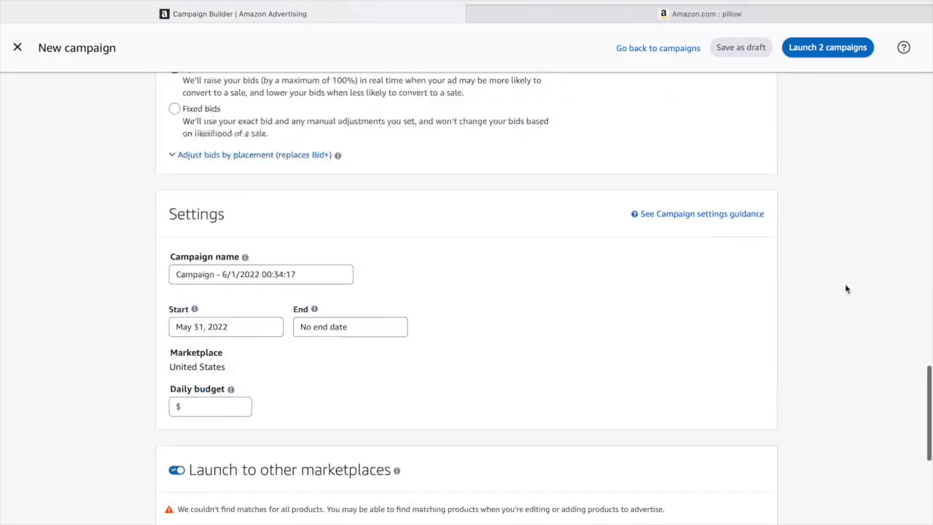
scroll(713, 181, "up", 20)
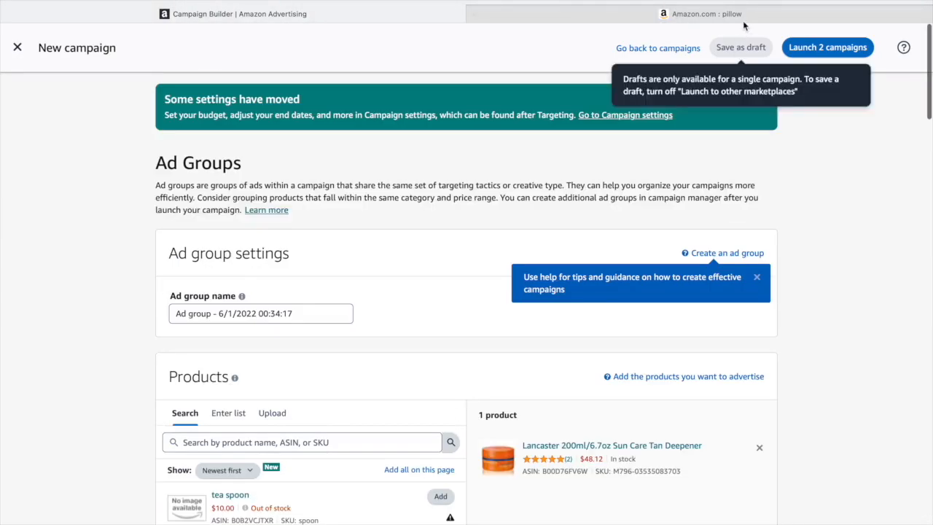
Go back to the Amazon search results page and search for "shower"
left_click(862, 16)
scroll(508, 154, "up", 10)
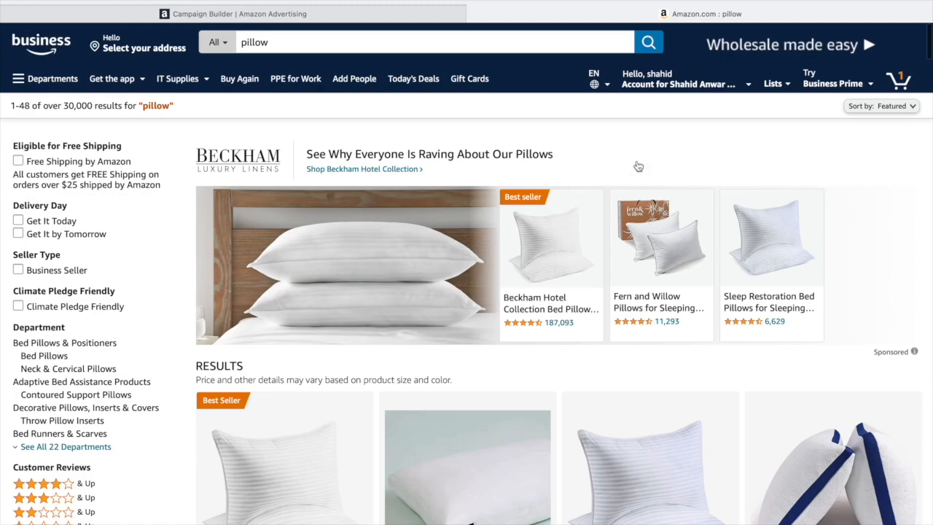
left_click(277, 40)
left_click_drag(279, 40, 235, 37)
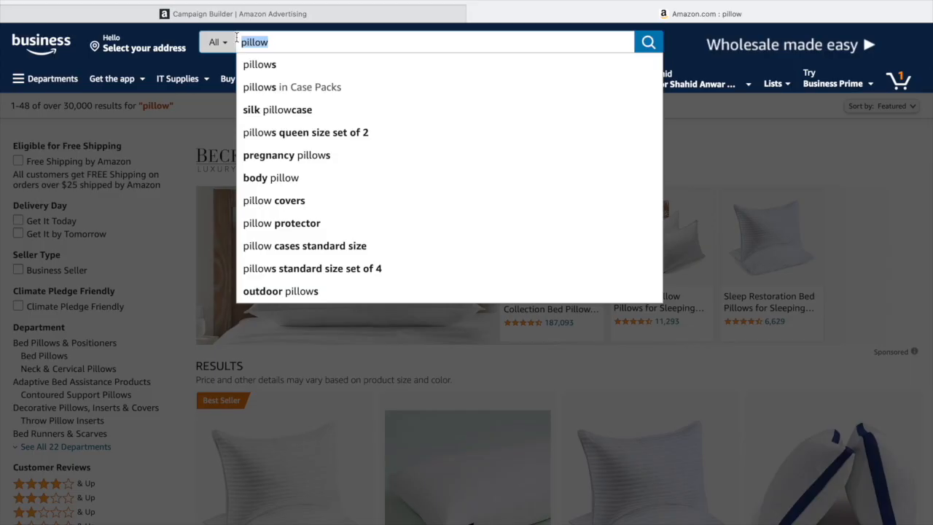
type("shower")
key("Return")
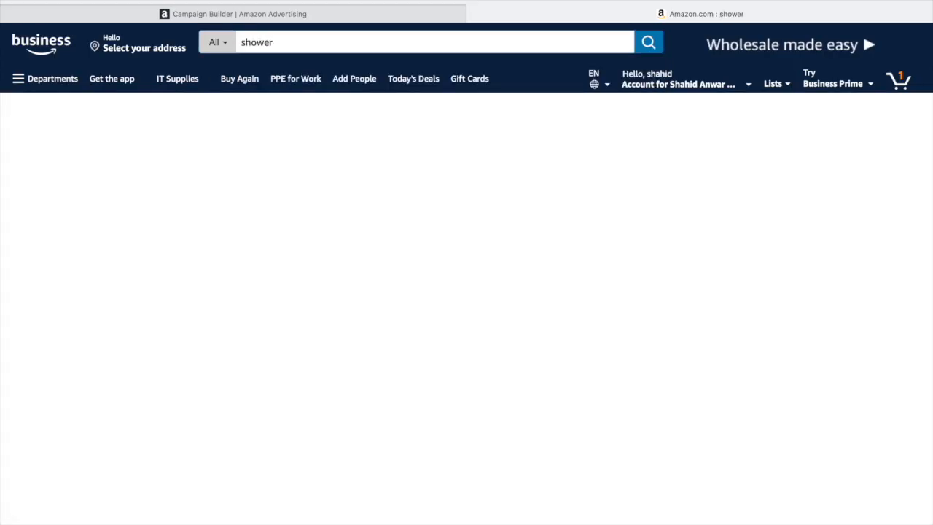
Examine which shower results are sponsored, comparing the top listings with the Highly Rated and More Results rows
scroll(554, 343, "down", 3)
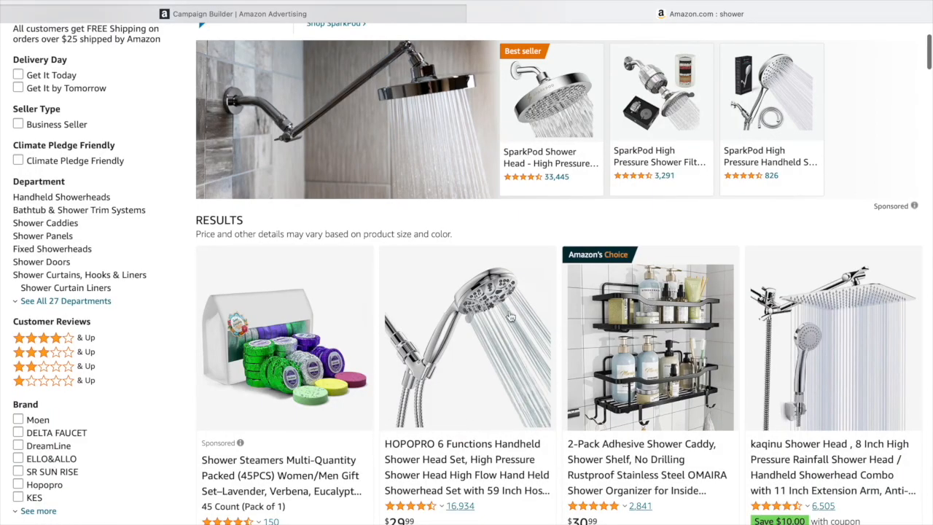
scroll(429, 325, "down", 1)
scroll(431, 326, "down", 8)
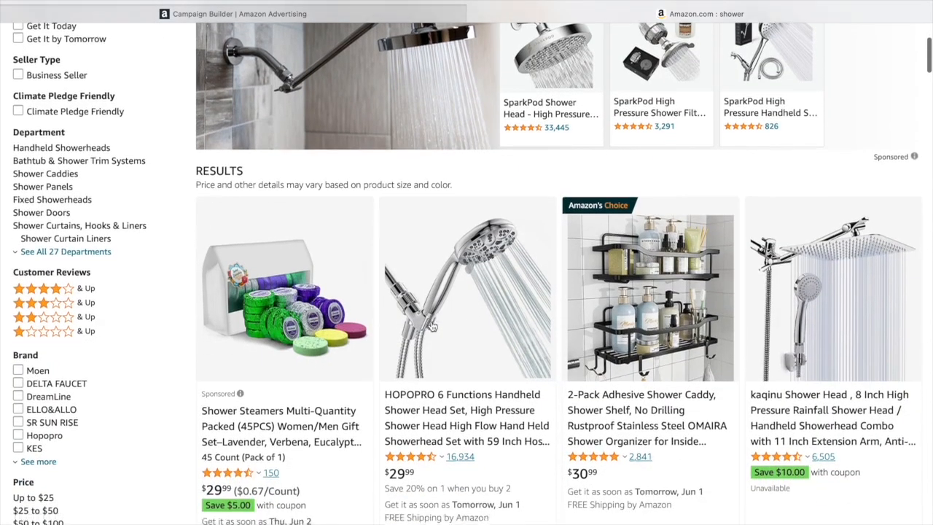
scroll(431, 325, "down", 1)
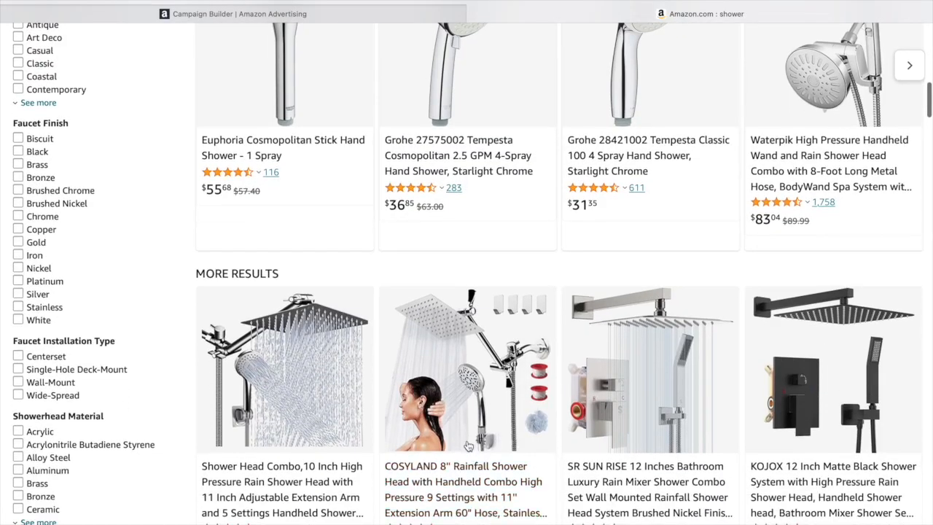
scroll(450, 474, "up", 6)
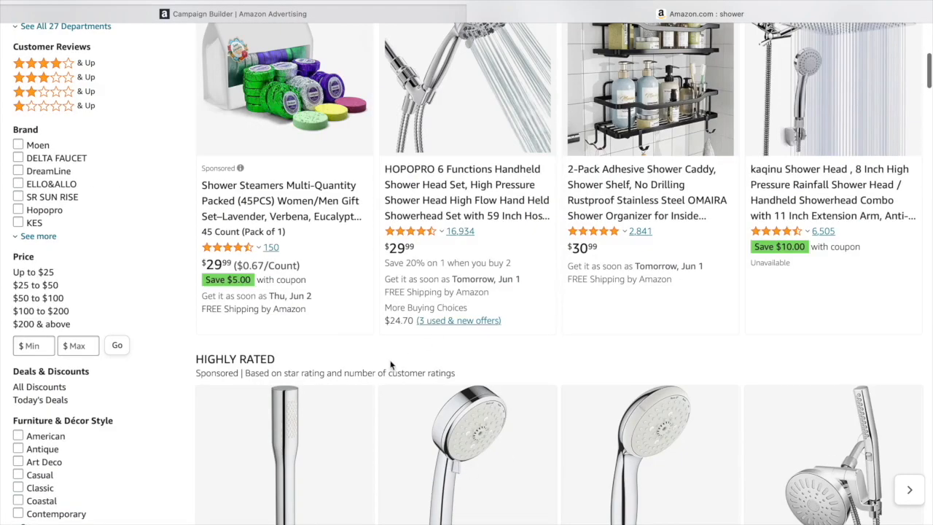
scroll(390, 359, "up", 4)
scroll(406, 364, "down", 8)
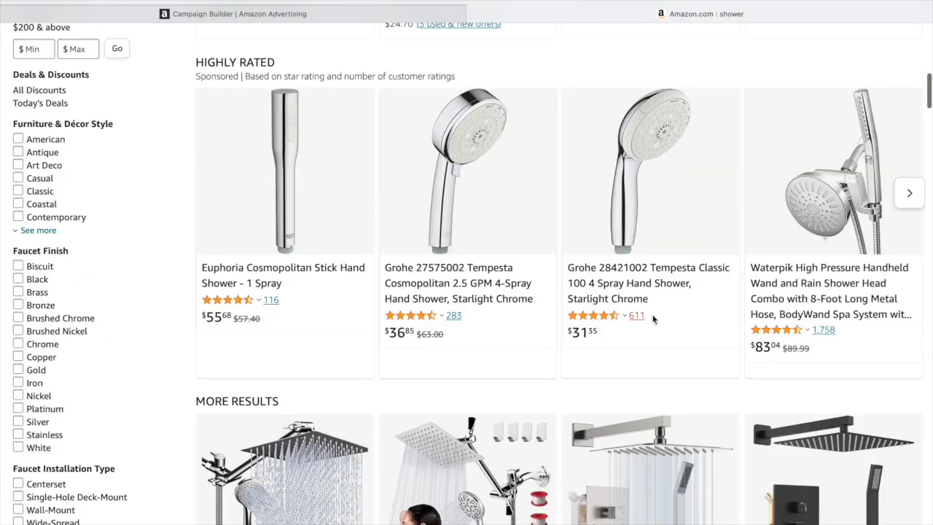
scroll(801, 219, "up", 1)
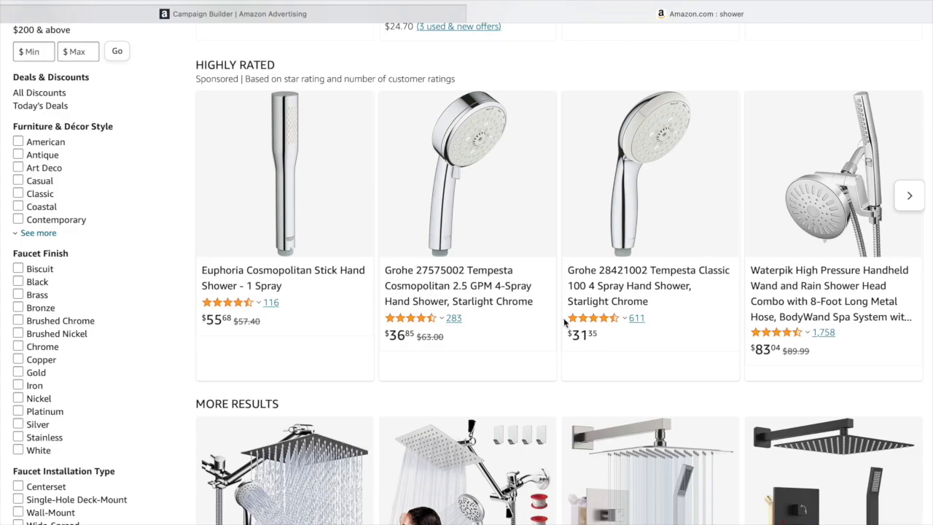
Return to the campaign builder and set the bid for the Complements targeting group to $0.50
left_click(277, 10)
scroll(167, 488, "down", 3)
scroll(682, 507, "down", 1)
scroll(682, 507, "down", 10)
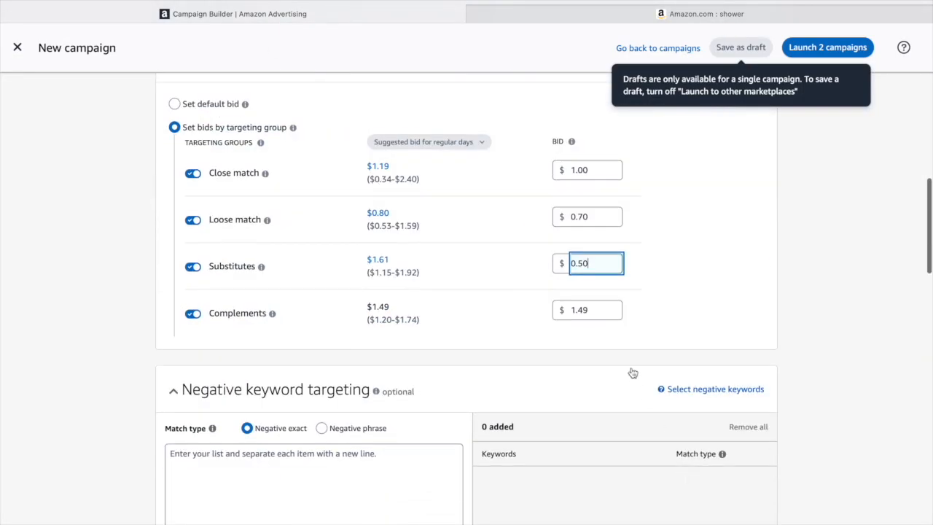
key("Tab")
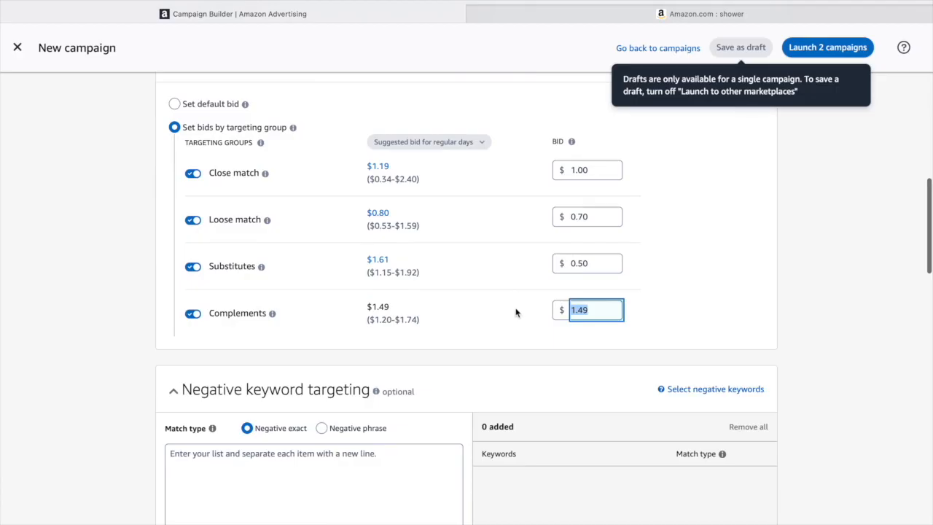
type("5")
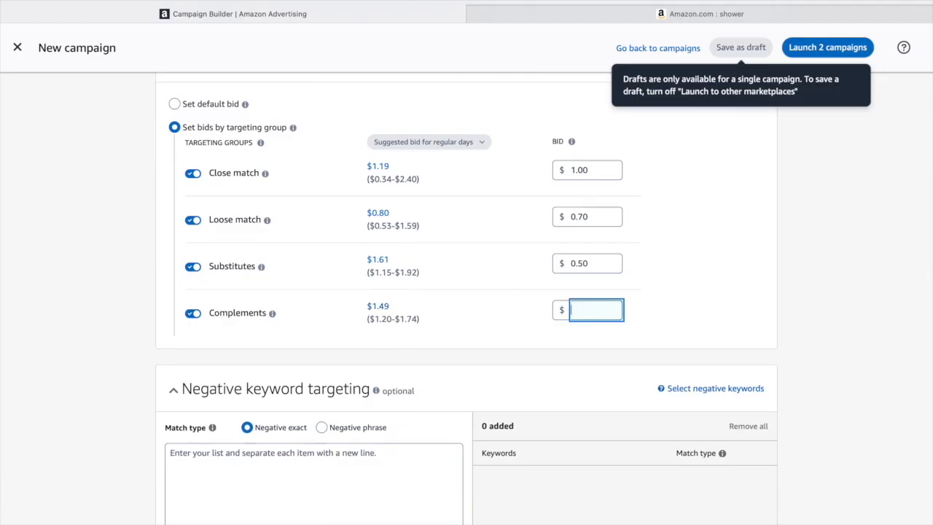
type(".50")
left_click(793, 212)
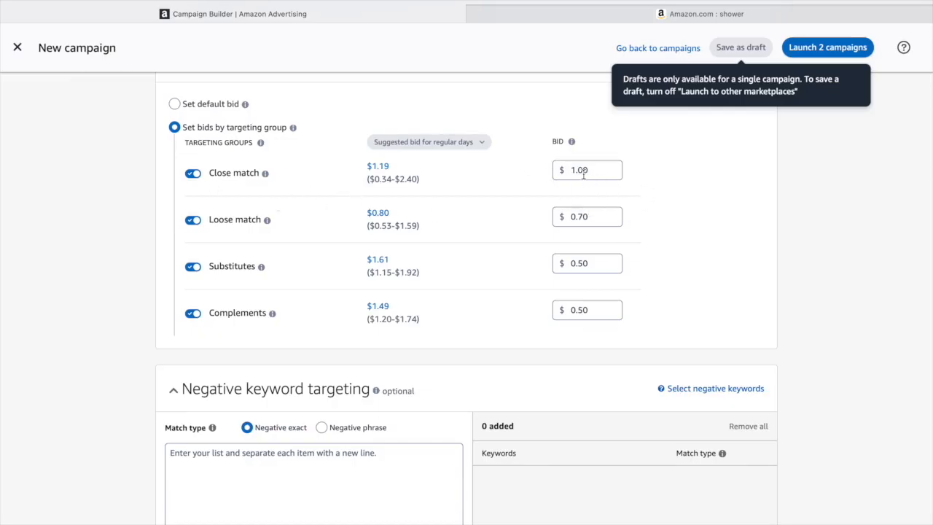
Try to add "pillow," as a negative exact keyword in the campaign's negative keyword targeting
scroll(508, 361, "down", 2)
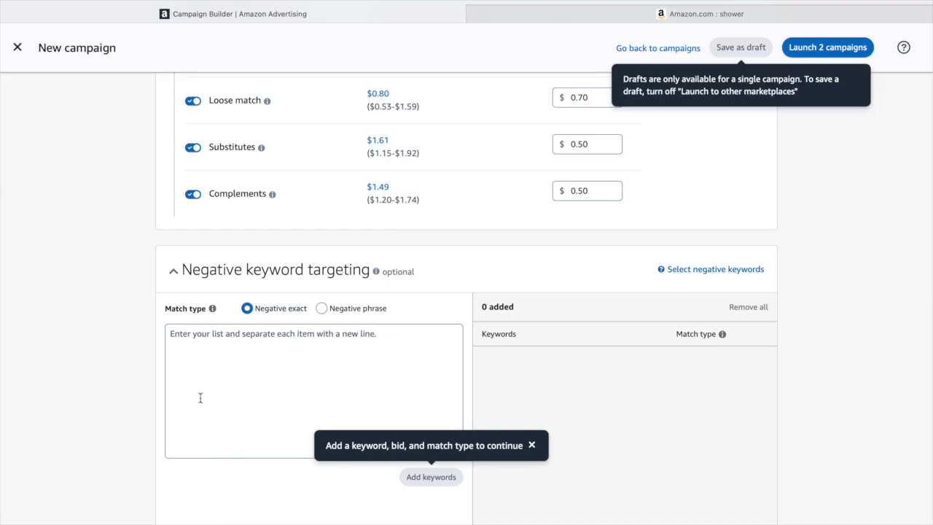
scroll(223, 405, "up", 20)
scroll(277, 410, "down", 5)
scroll(612, 408, "down", 20)
scroll(612, 408, "up", 10)
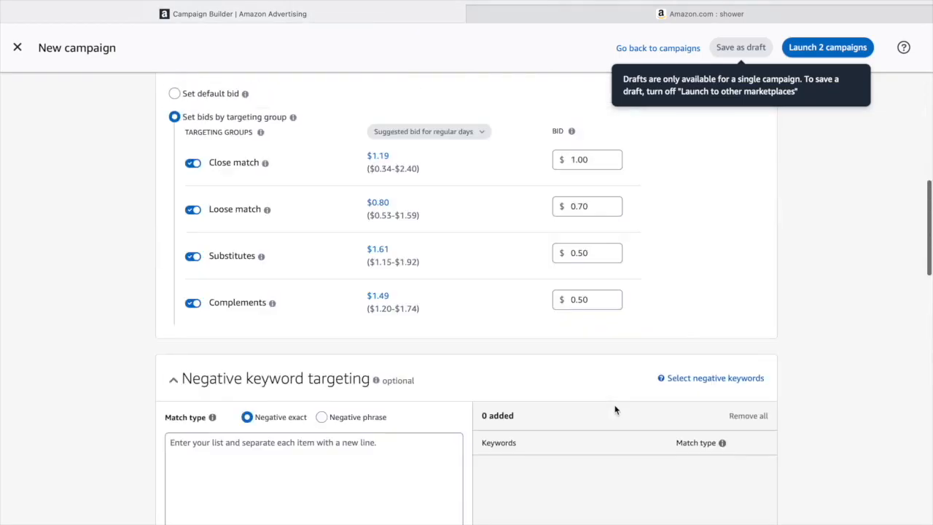
scroll(615, 410, "down", 5)
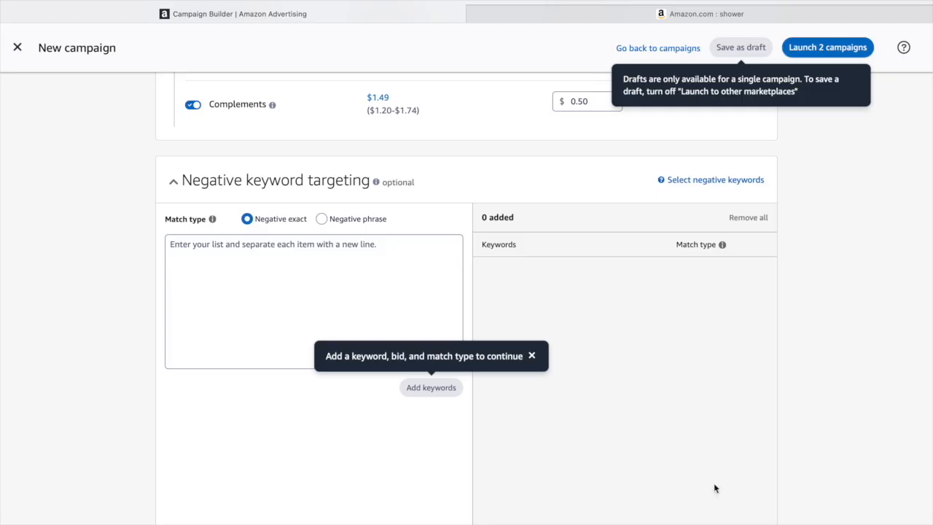
left_click(226, 270)
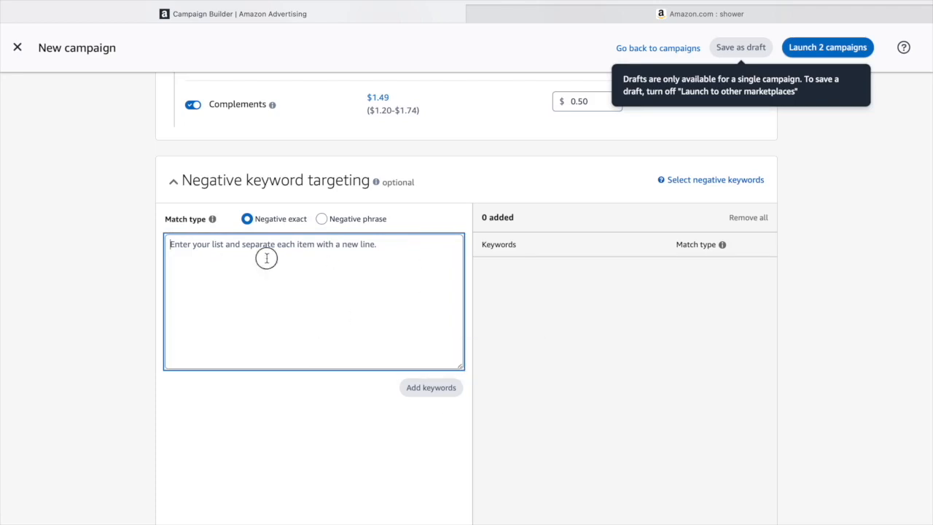
type("pillow,")
left_click(421, 390)
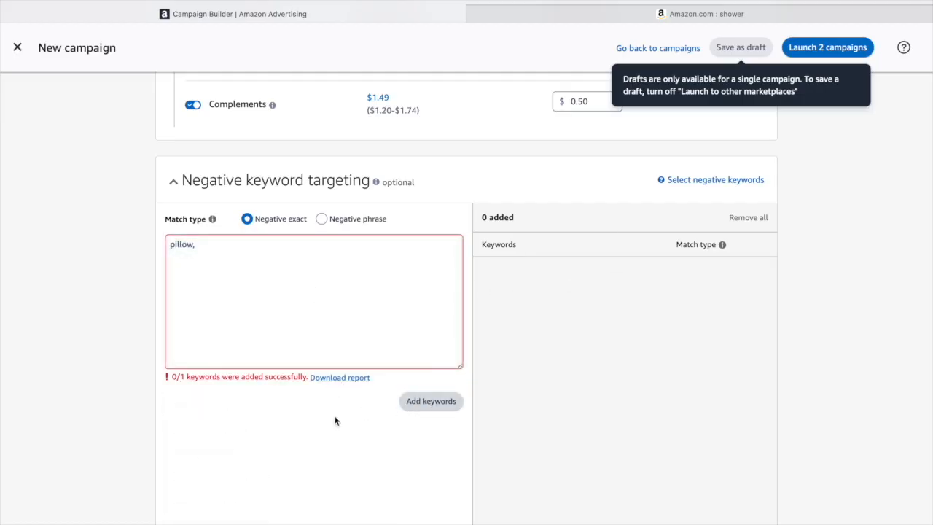
Expand the optional negative product targeting section, look over its options for excluding products, and collapse it again
scroll(487, 299, "down", 6)
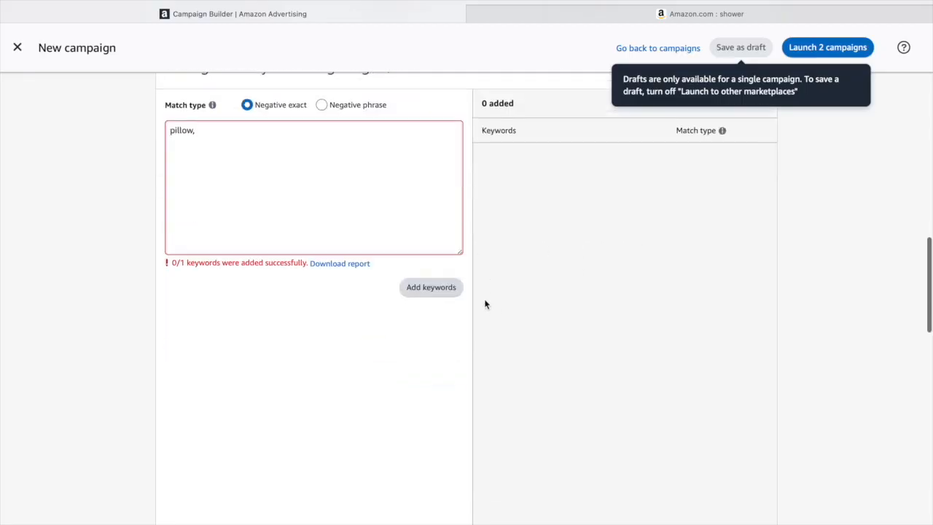
scroll(490, 299, "down", 3)
scroll(477, 290, "up", 4)
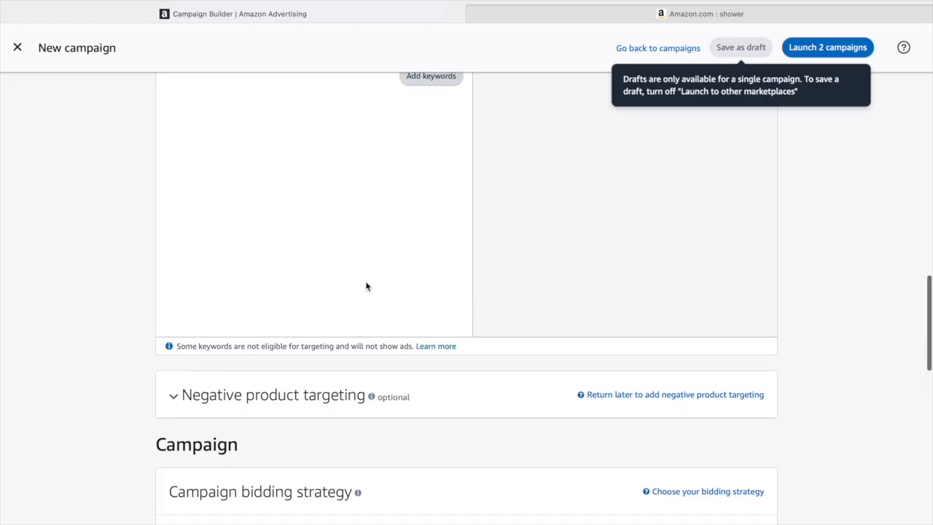
left_click(175, 395)
scroll(246, 377, "down", 1)
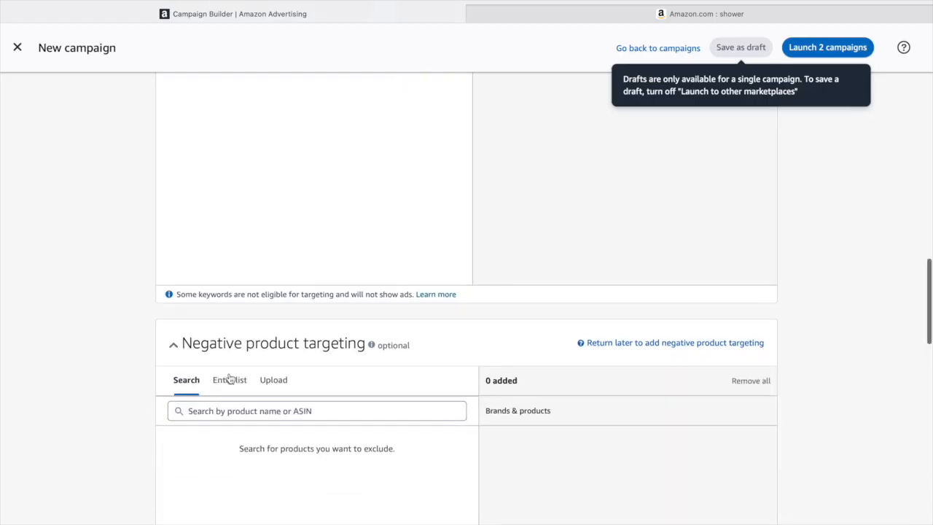
scroll(368, 399, "down", 4)
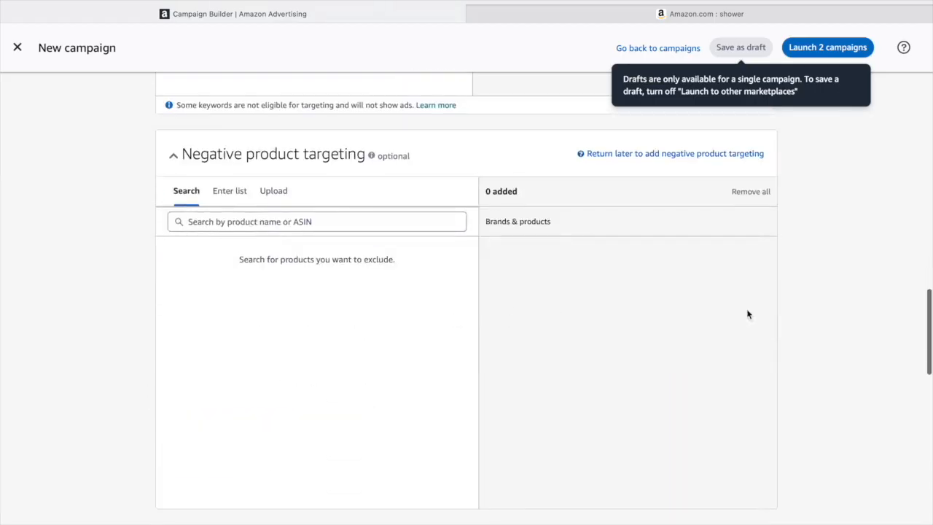
scroll(626, 240, "down", 1)
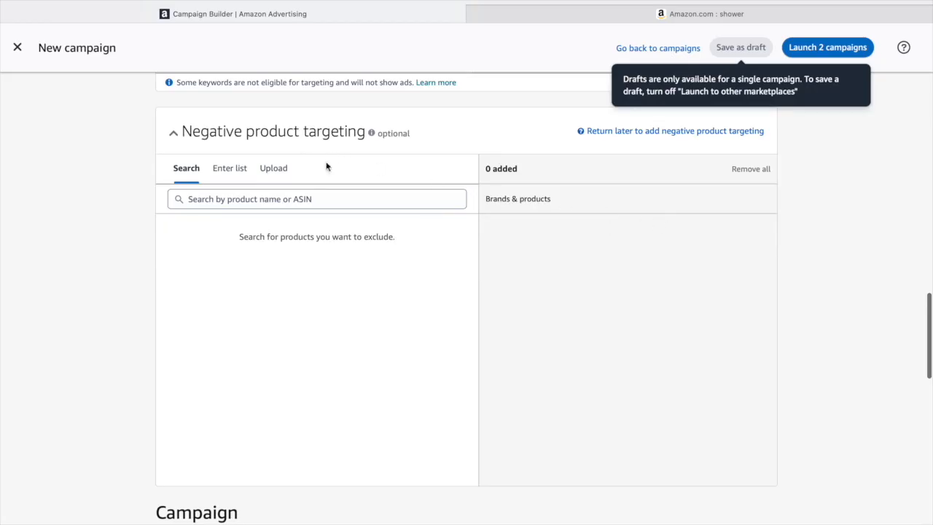
left_click(174, 133)
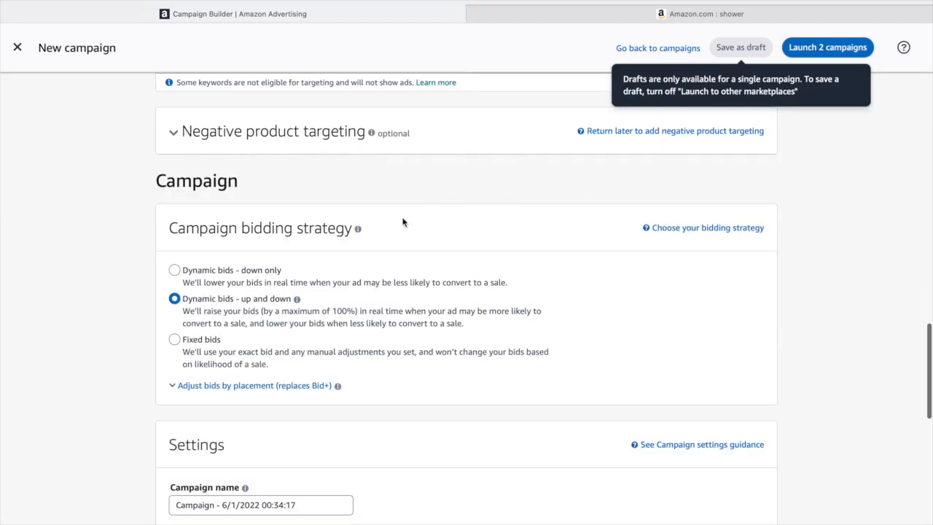
Try the Dynamic bids - down only strategy and switch the campaign back to Dynamic bids - up and down
scroll(371, 258, "up", 1)
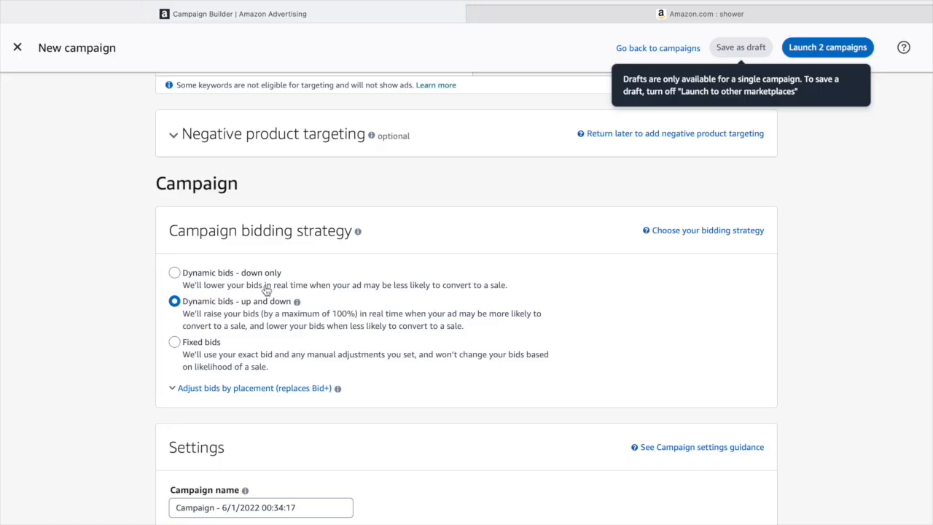
left_click(247, 272)
left_click(175, 301)
left_click(175, 303)
left_click(173, 305)
Set the campaign's daily budget to $2.00 for the United States marketplace
scroll(188, 306, "down", 3)
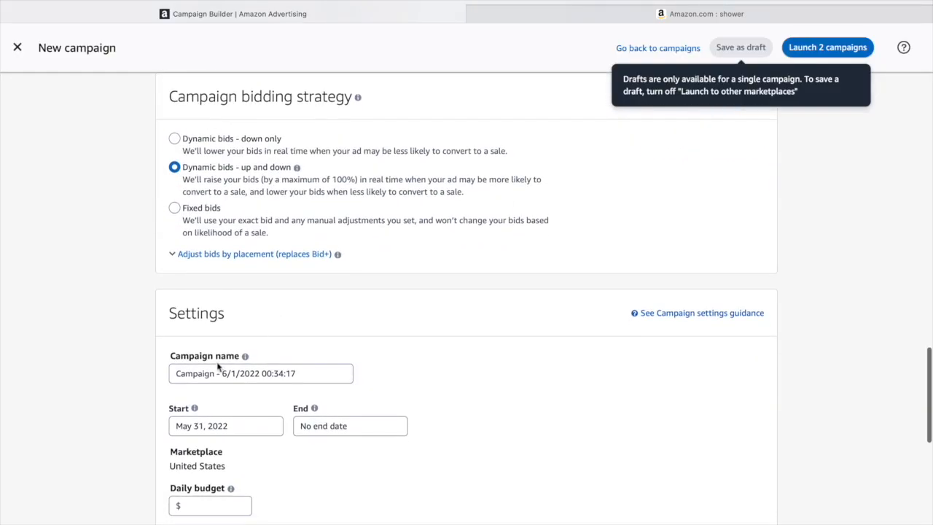
scroll(202, 361, "down", 3)
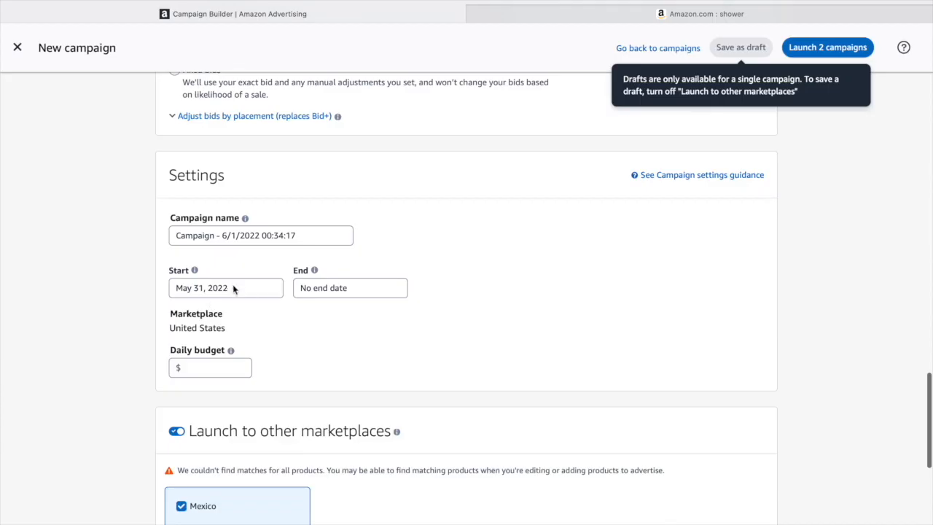
scroll(483, 296, "down", 1)
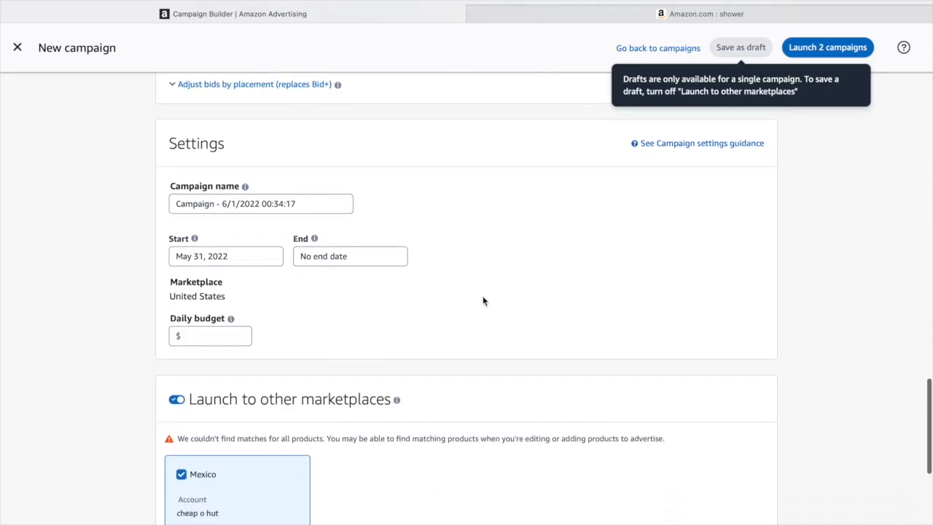
left_click(195, 339)
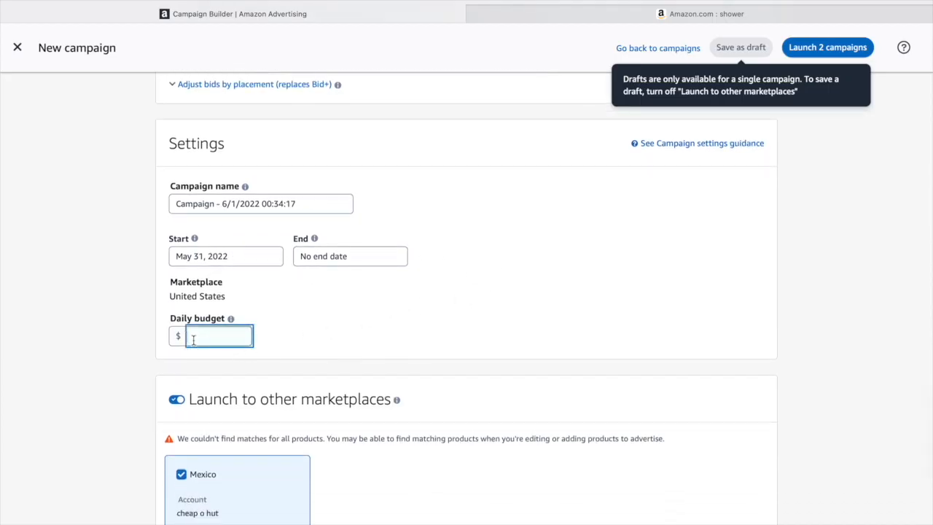
type("2")
left_click(806, 224)
Try to launch the 2 campaigns with the Mexico marketplace left selected
scroll(306, 320, "down", 3)
scroll(307, 320, "down", 4)
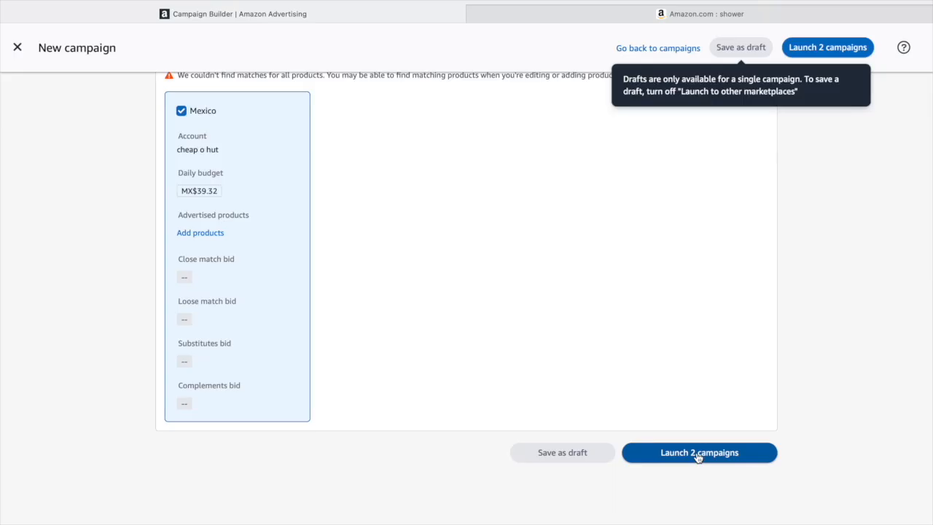
left_click(656, 452)
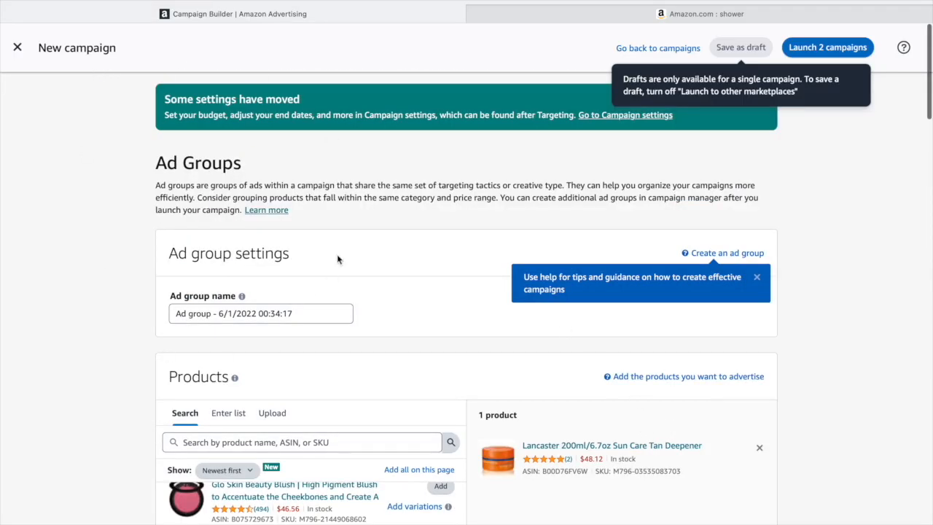
Review the campaign form from the advertised product through targeting and campaign settings to the other-marketplace options
scroll(414, 327, "down", 4)
scroll(414, 326, "down", 5)
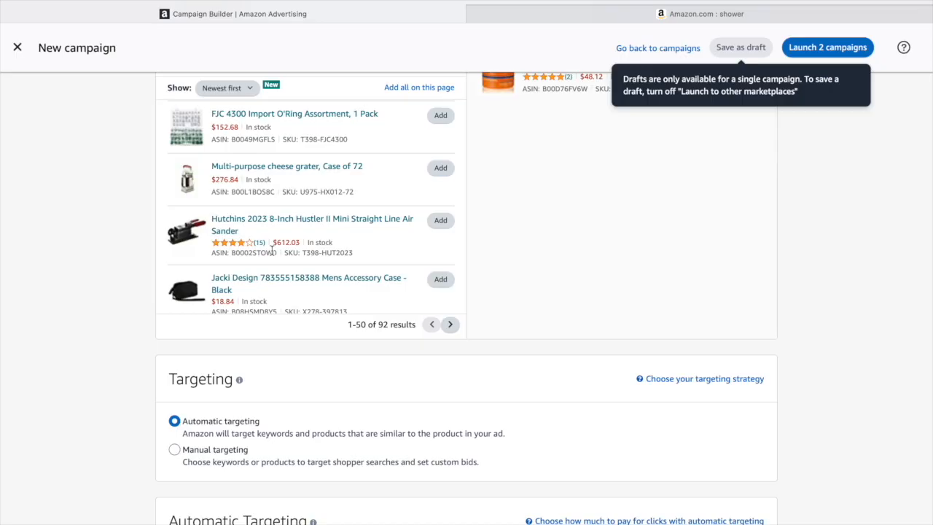
scroll(271, 250, "down", 2)
scroll(370, 333, "down", 15)
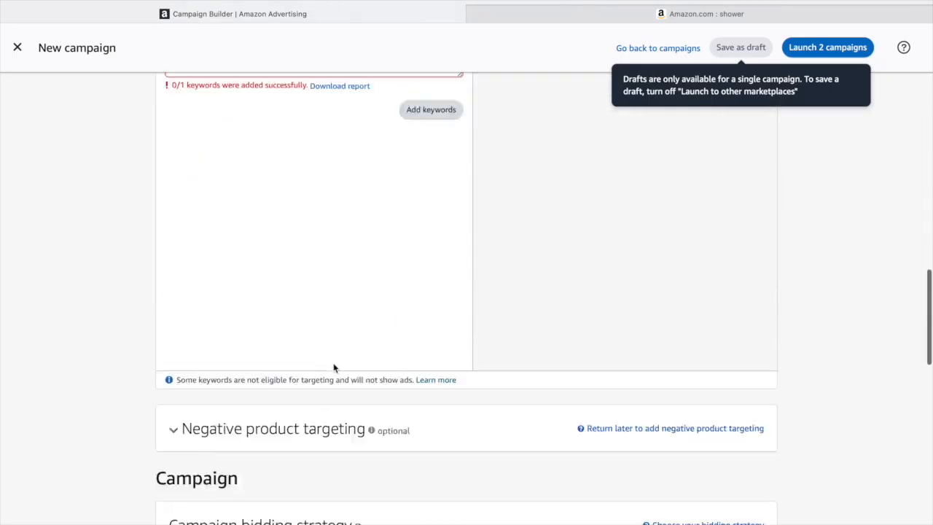
scroll(352, 373, "down", 1)
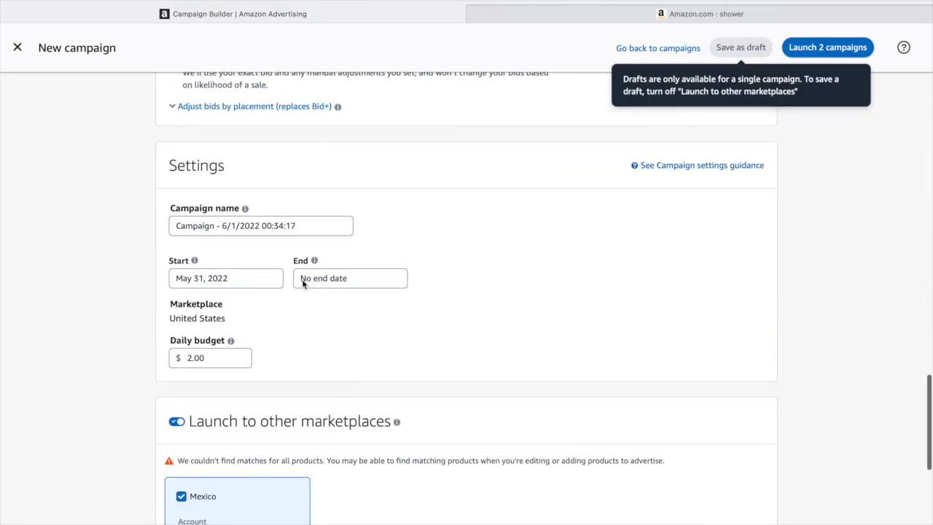
scroll(427, 325, "down", 6)
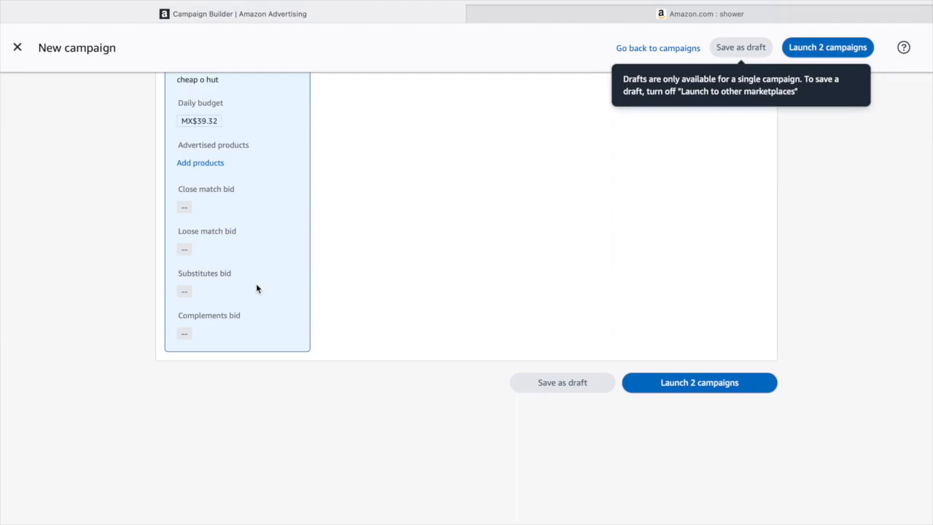
scroll(263, 283, "up", 15)
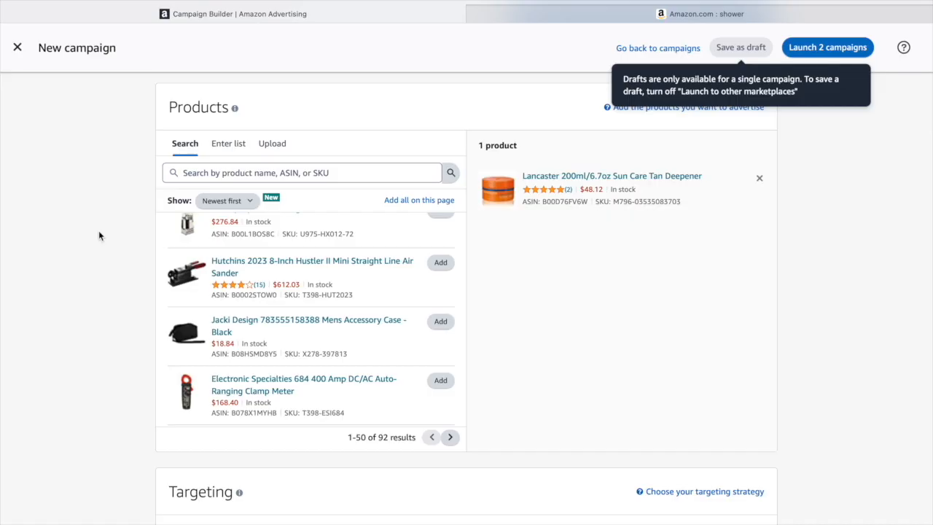
mouse_move(0, 246)
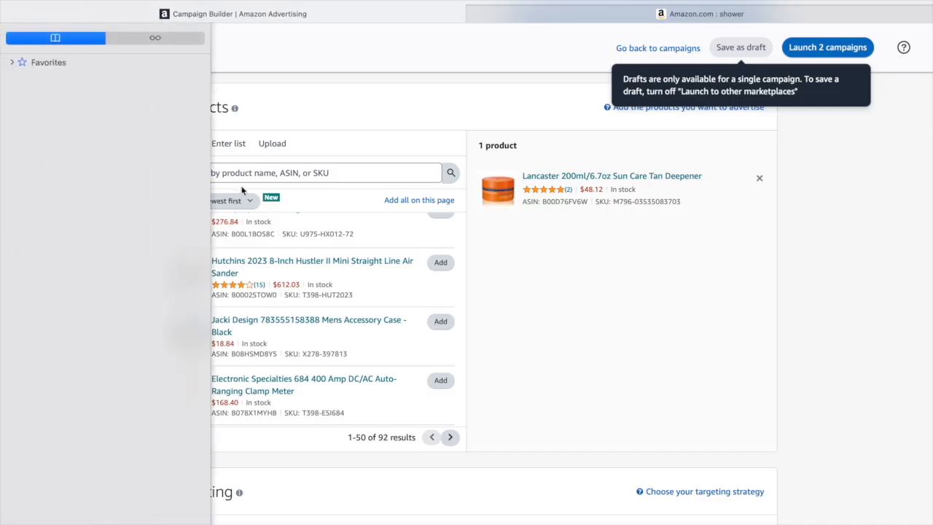